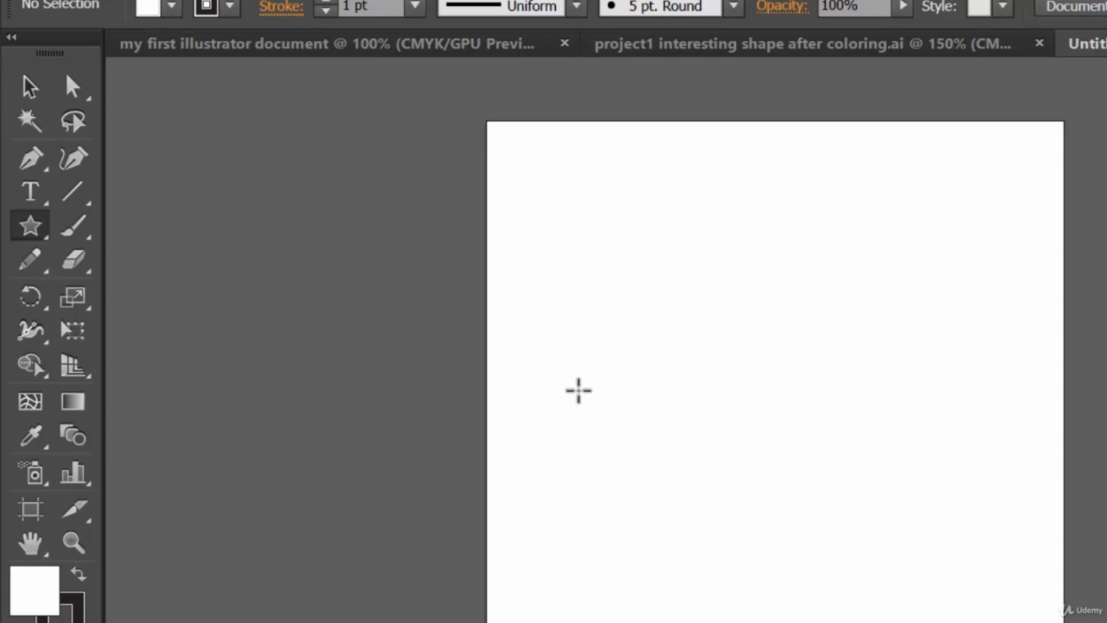
# Draw a six-pointed star with the Star tool across the artboard's upper-left corner
pyautogui.moveTo(546, 215); pyautogui.dragTo(573, 294)
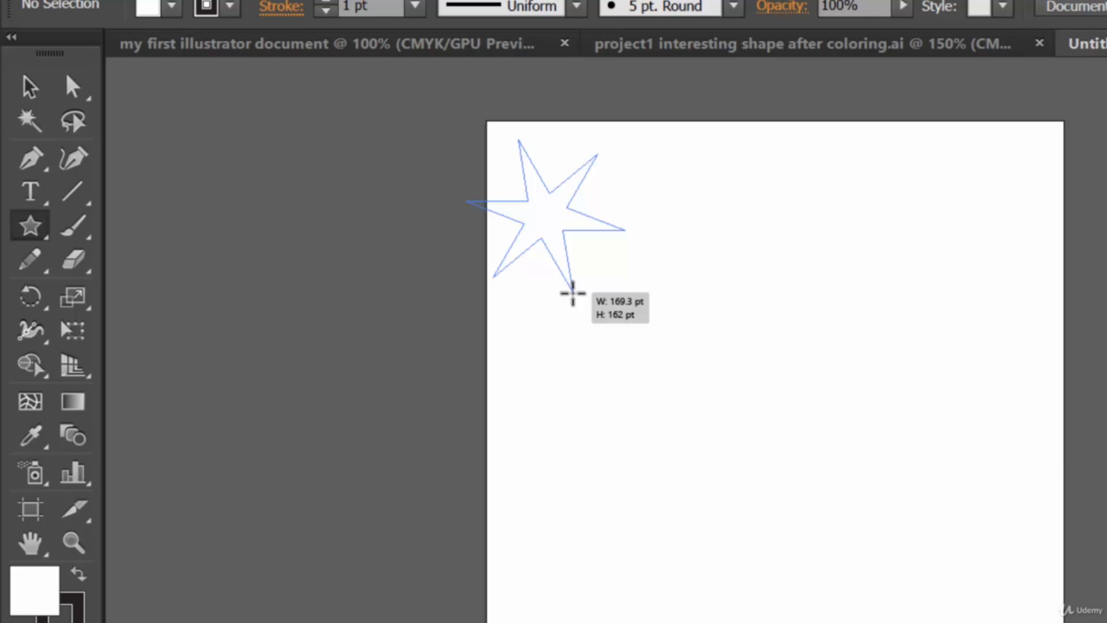
pyautogui.moveTo(572, 294); pyautogui.dragTo(647, 427)
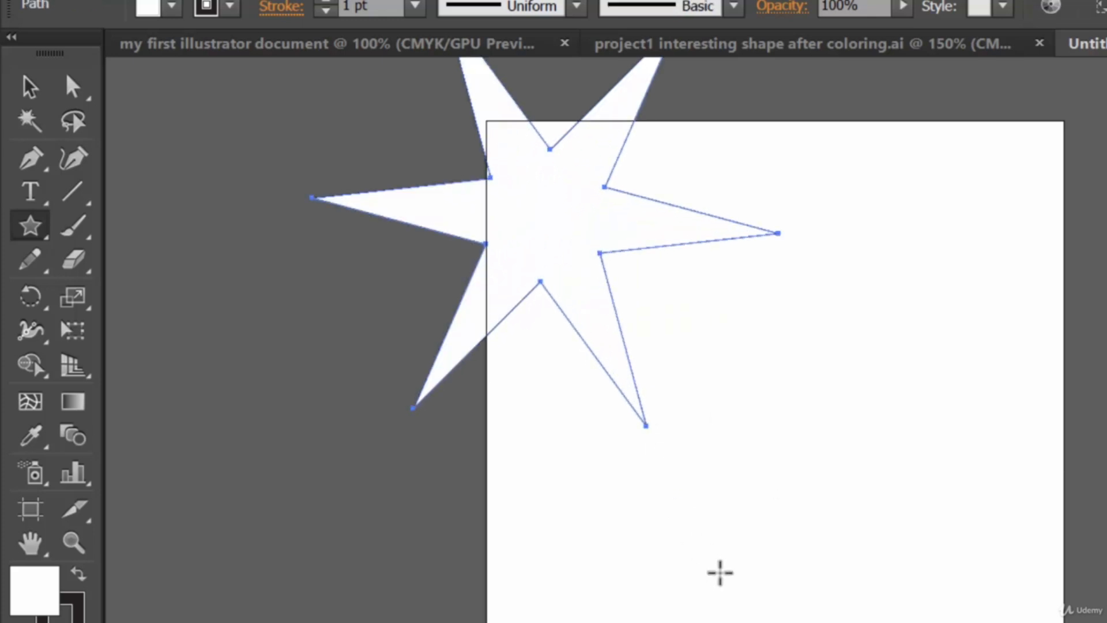
# Fill the selected star with orange from the fill swatches
pyautogui.click(171, 6)
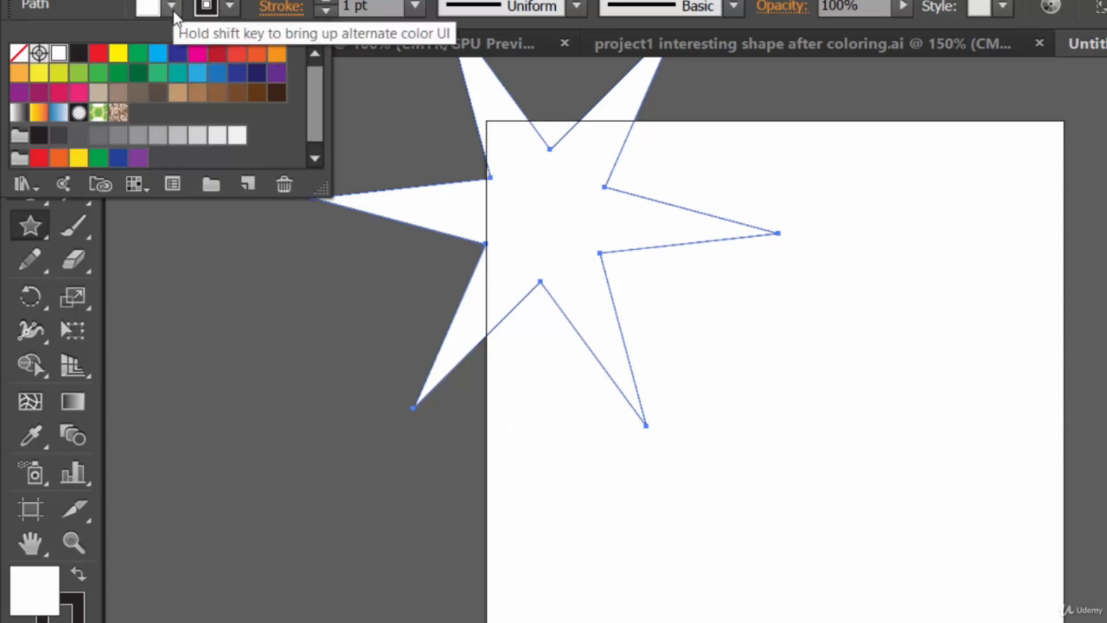
pyautogui.click(278, 60)
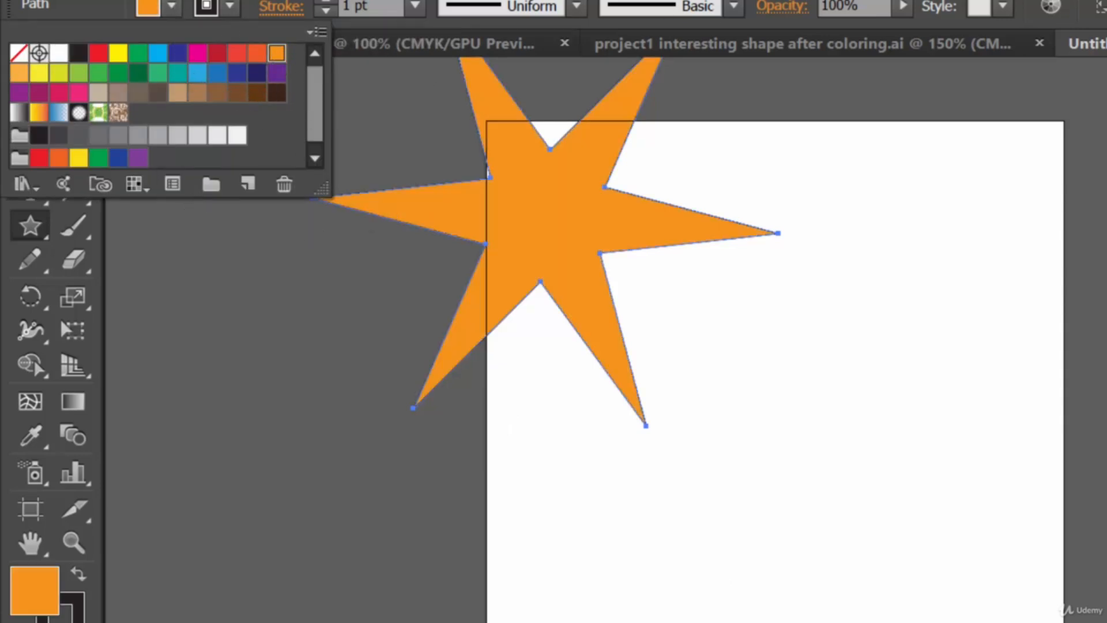
pyautogui.click(198, 208)
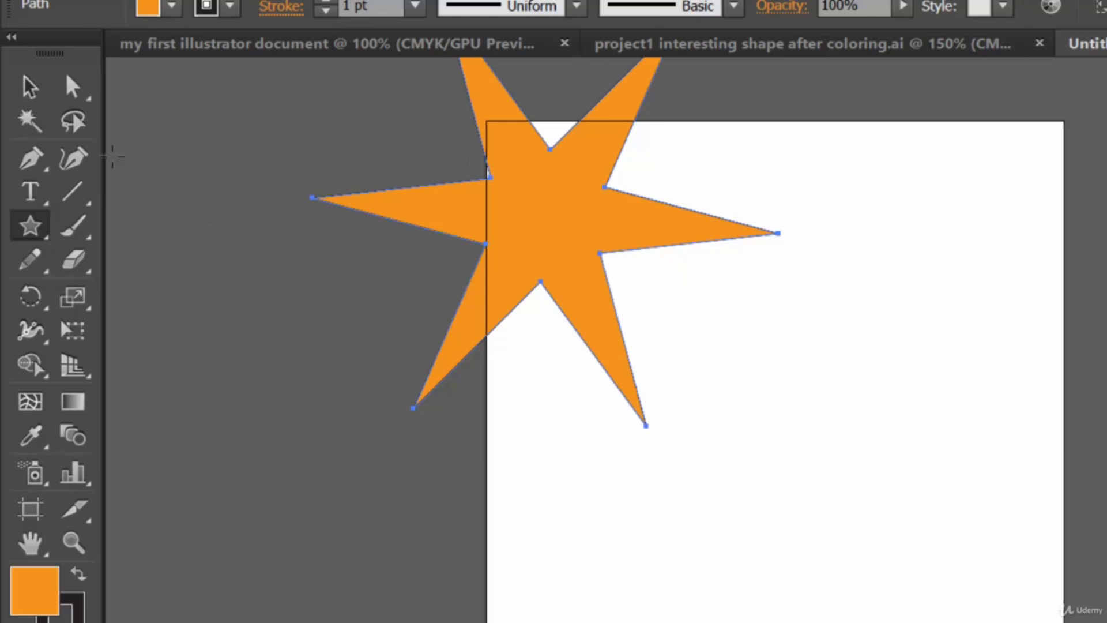
# Move the orange star with the Selection tool onto the right half of the artboard
pyautogui.click(26, 92)
pyautogui.moveTo(564, 254); pyautogui.dragTo(917, 340)
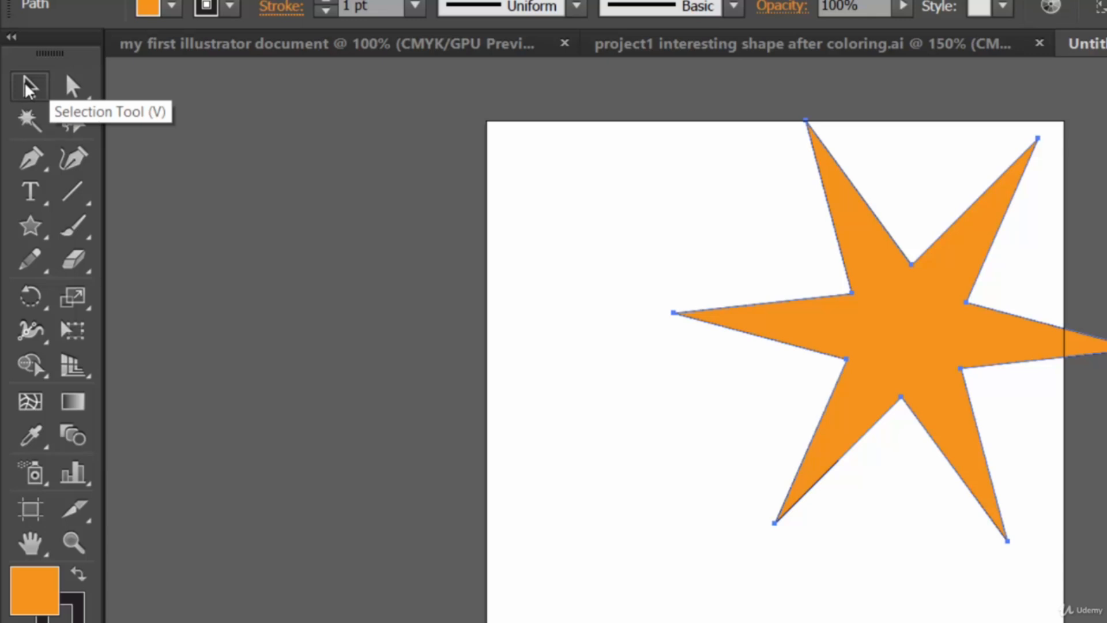
pyautogui.moveTo(902, 309); pyautogui.dragTo(882, 354)
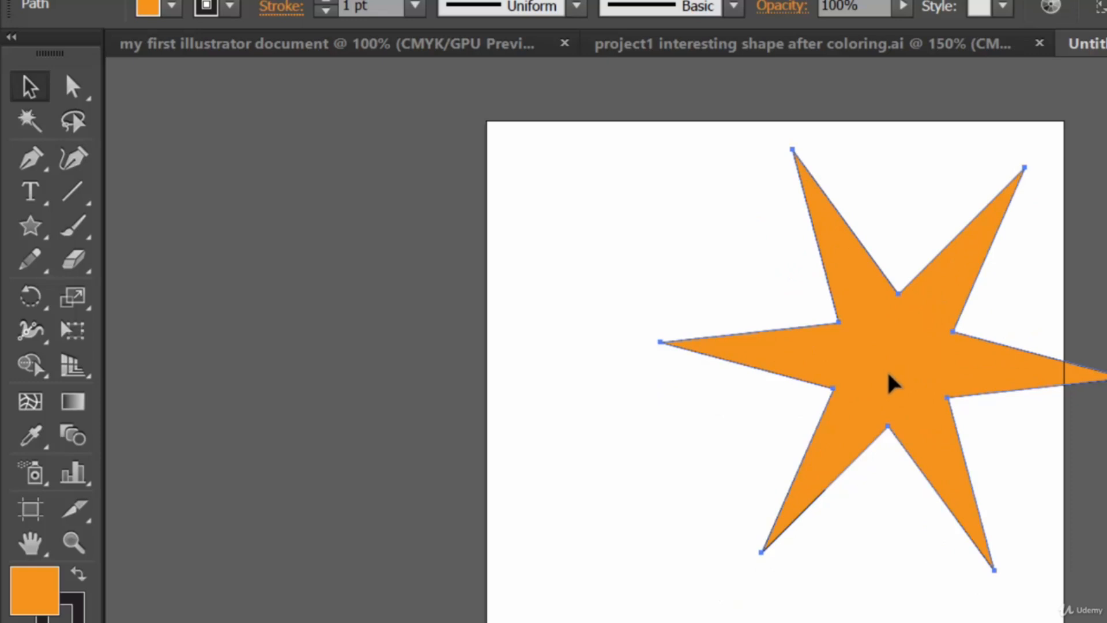
# Draw a second star about 392 pt wide, increasing its points to 14 while dragging
pyautogui.click(30, 225)
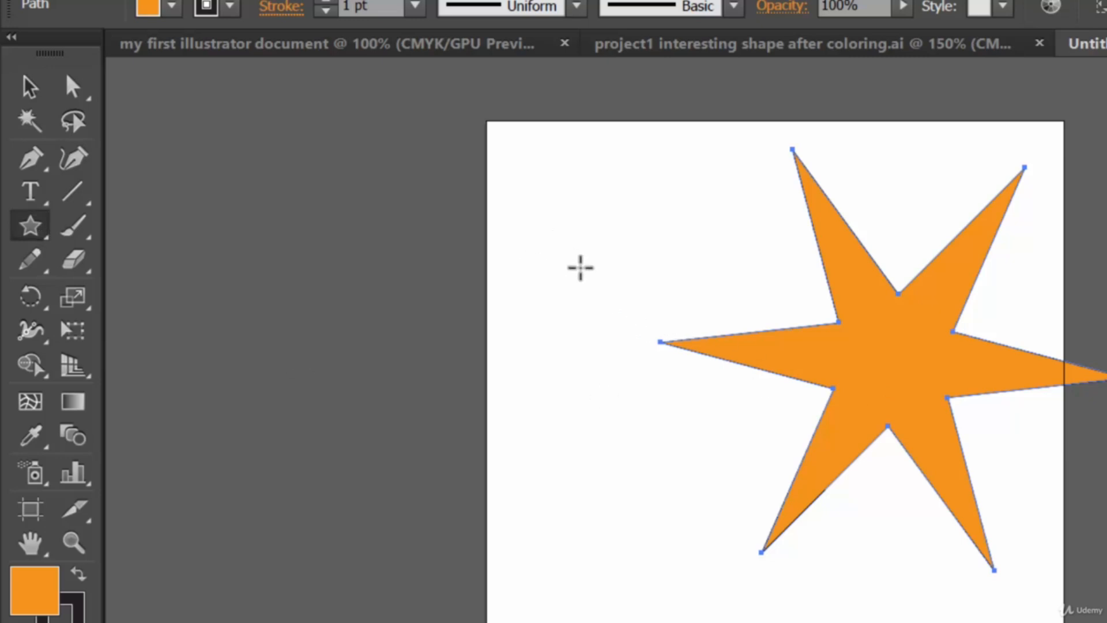
pyautogui.moveTo(570, 272); pyautogui.dragTo(604, 456)
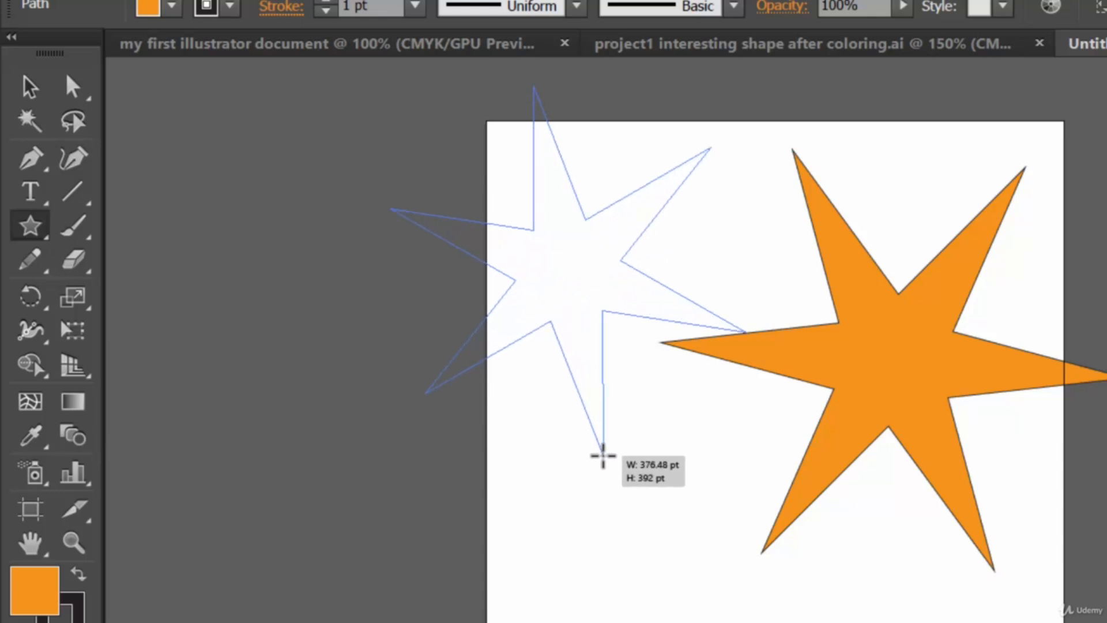
pyautogui.press('Up')
pyautogui.press('Up')
pyautogui.moveTo(603, 456); pyautogui.dragTo(604, 455)
pyautogui.press('Up')
pyautogui.press('Up')
pyautogui.press('Up')
pyautogui.press('Up')
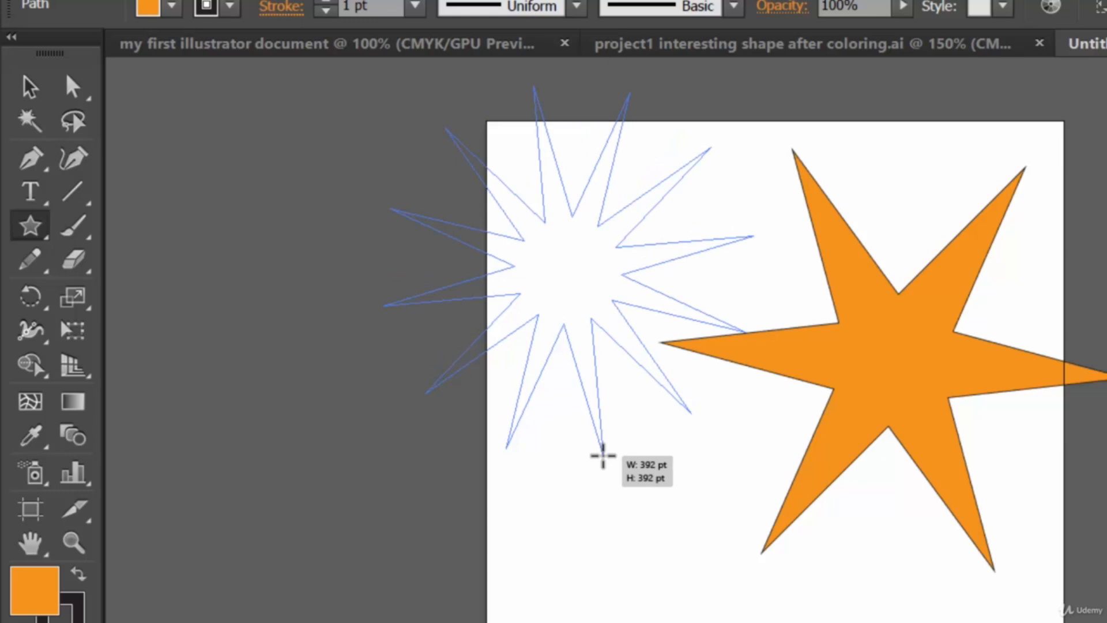
pyautogui.press('Up')
pyautogui.press('Up')
pyautogui.moveTo(603, 456); pyautogui.dragTo(603, 456)
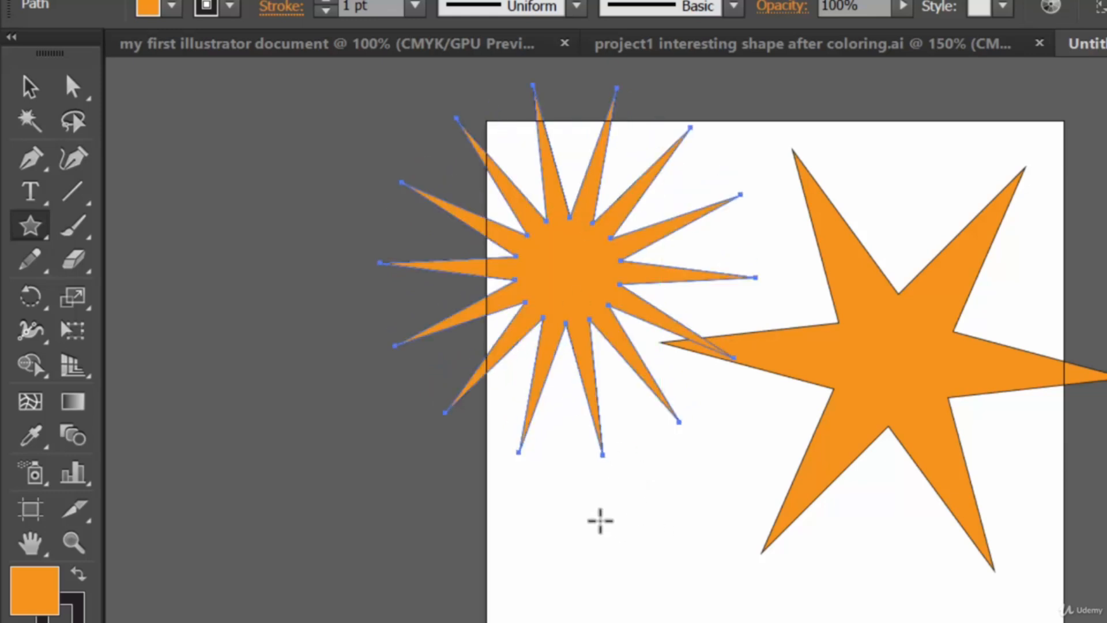
pyautogui.moveTo(571, 519); pyautogui.dragTo(670, 622)
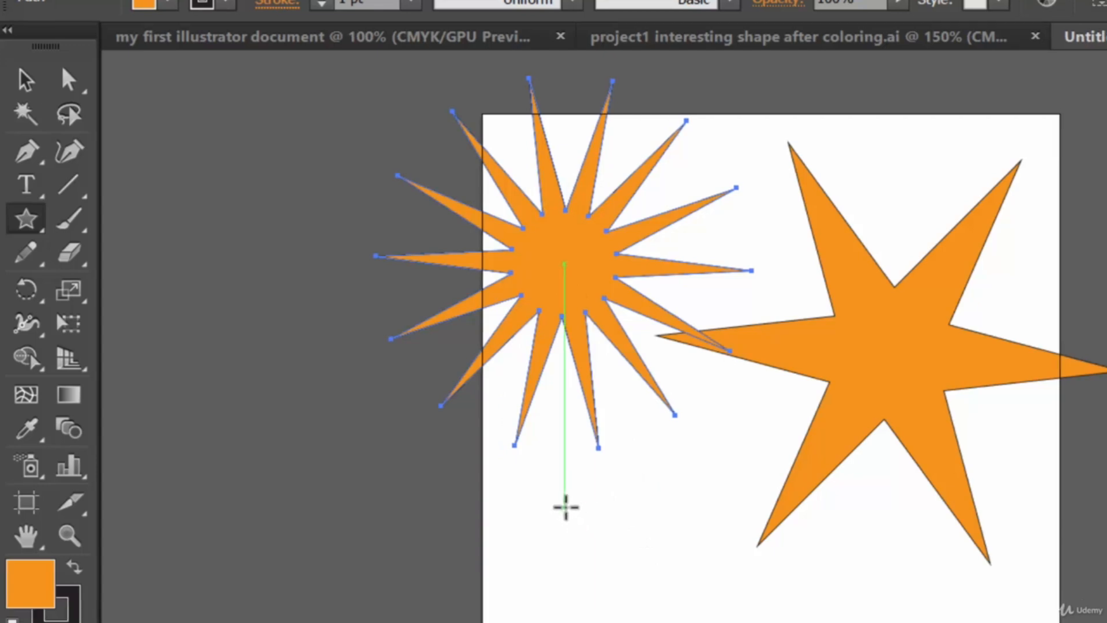
pyautogui.moveTo(547, 470); pyautogui.dragTo(583, 594)
pyautogui.press('Down')
pyautogui.press('Down')
pyautogui.press('Down')
pyautogui.press('Down')
pyautogui.press('Down')
pyautogui.press('Down')
pyautogui.hotkey('ctrl', 'z')
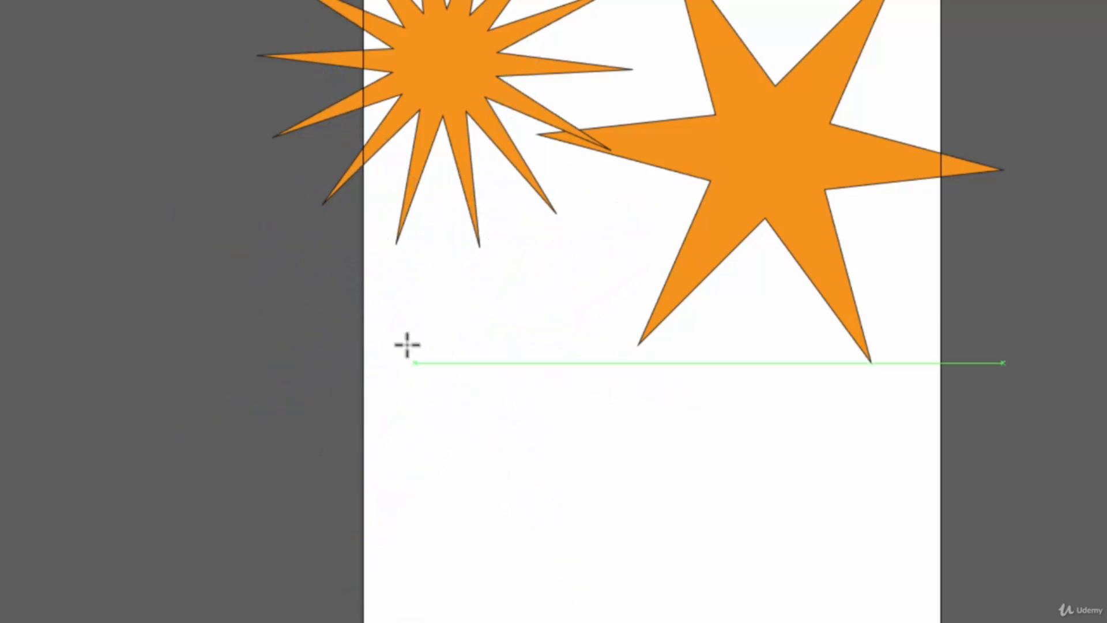
# Draw a small eight-pointed star with very thin spikes below the 14-pointed star
pyautogui.moveTo(440, 319); pyautogui.dragTo(568, 512)
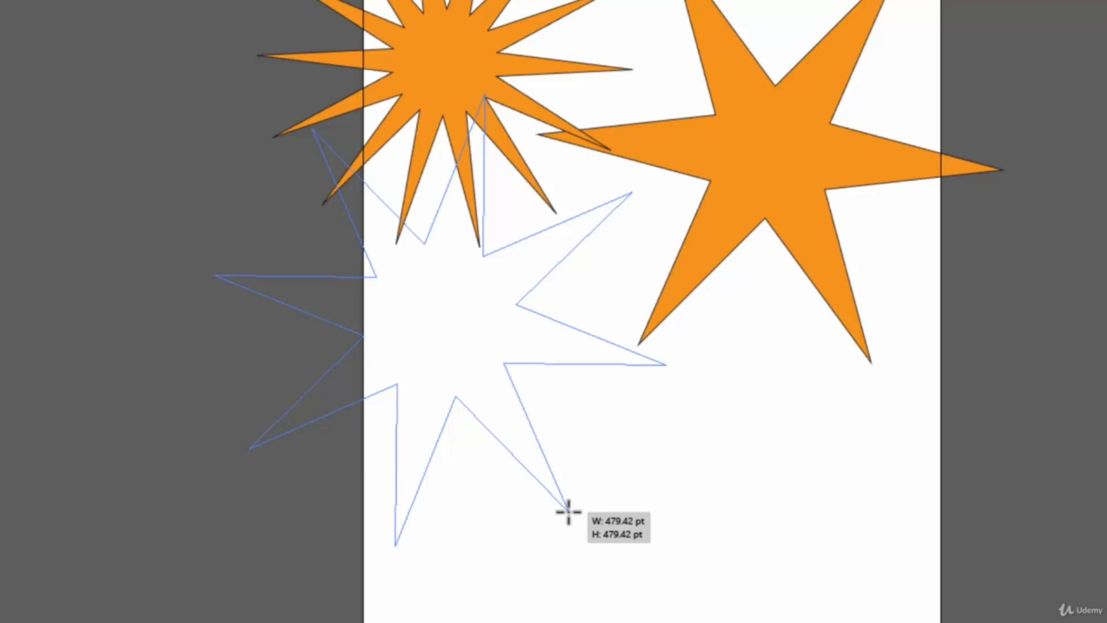
pyautogui.moveTo(568, 511)
pyautogui.mouseDown()
pyautogui.moveTo(525, 432)
pyautogui.moveTo(596, 554)
pyautogui.moveTo(529, 448)
pyautogui.moveTo(592, 541)
pyautogui.mouseUp()
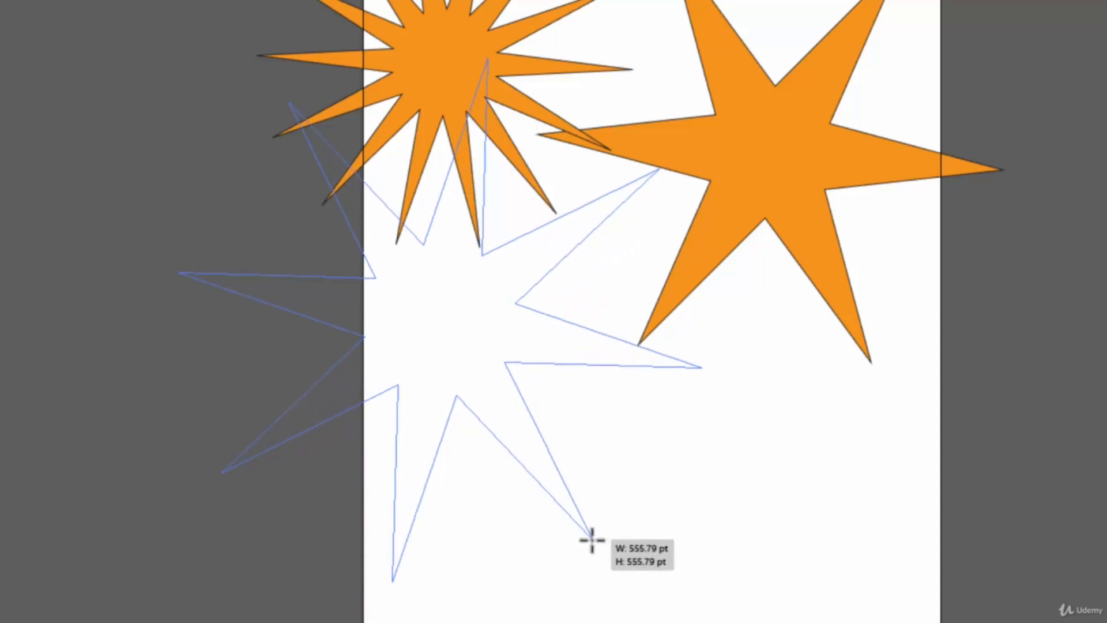
pyautogui.moveTo(592, 540)
pyautogui.mouseDown()
pyautogui.moveTo(542, 451)
pyautogui.moveTo(617, 616)
pyautogui.moveTo(634, 622)
pyautogui.moveTo(561, 502)
pyautogui.moveTo(650, 622)
pyautogui.moveTo(474, 342)
pyautogui.moveTo(448, 323)
pyautogui.mouseUp()
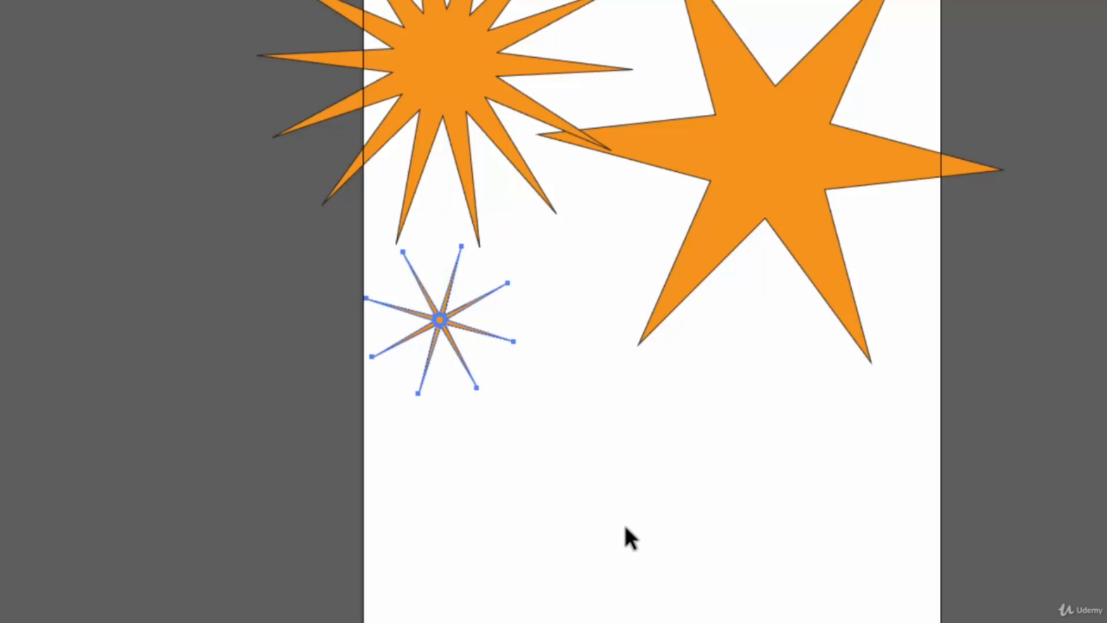
# Move the thin eight-pointed star to the right, below the large six-pointed star
pyautogui.click(574, 440)
pyautogui.moveTo(441, 316); pyautogui.dragTo(445, 318)
pyautogui.moveTo(567, 374); pyautogui.dragTo(620, 415)
pyautogui.click(746, 472)
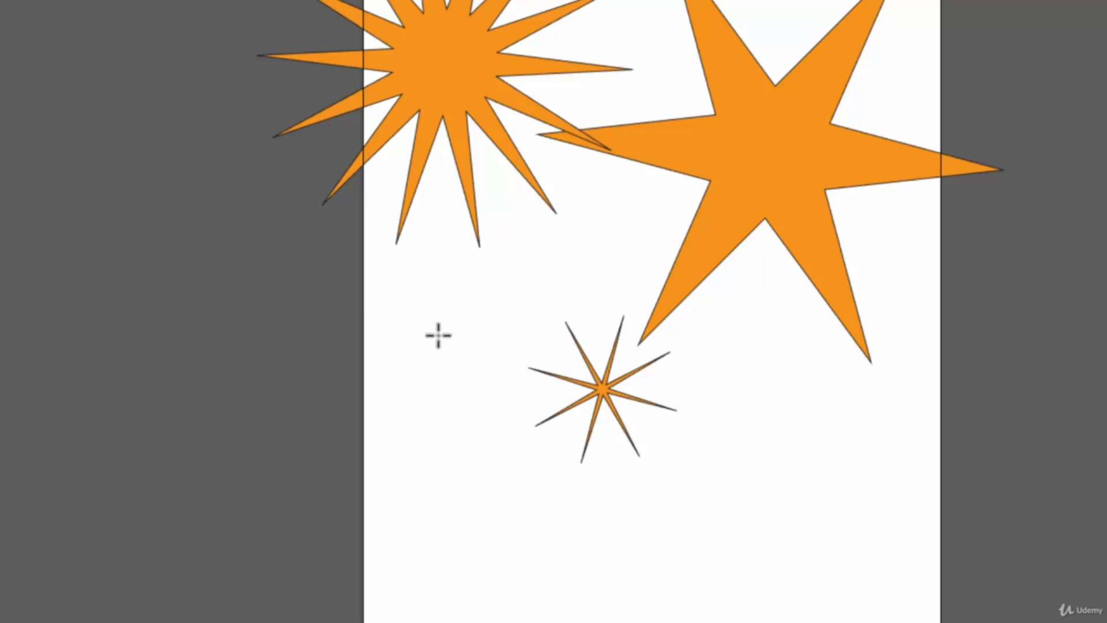
# Create a star from the Star dialog with Radius 1 and Radius 2 both 40 pt and 8 points
pyautogui.moveTo(417, 315)
pyautogui.mouseDown()
pyautogui.moveTo(470, 383)
pyautogui.moveTo(421, 316)
pyautogui.moveTo(435, 326)
pyautogui.mouseUp()
pyautogui.hotkey('ctrl', 'z')
pyautogui.click(430, 343)
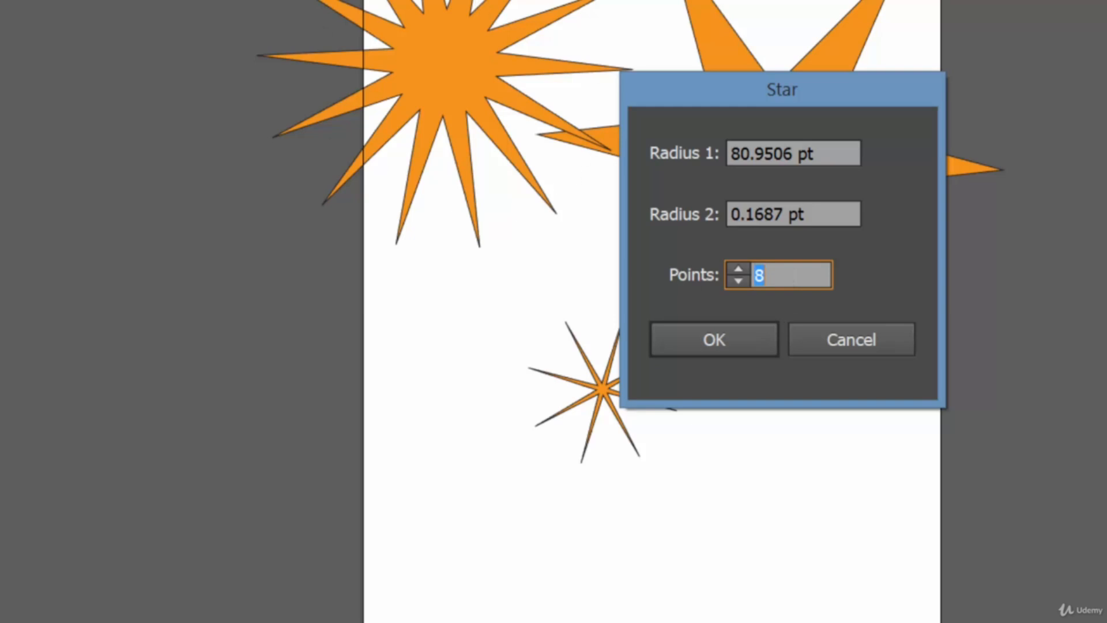
pyautogui.moveTo(834, 154); pyautogui.dragTo(620, 142)
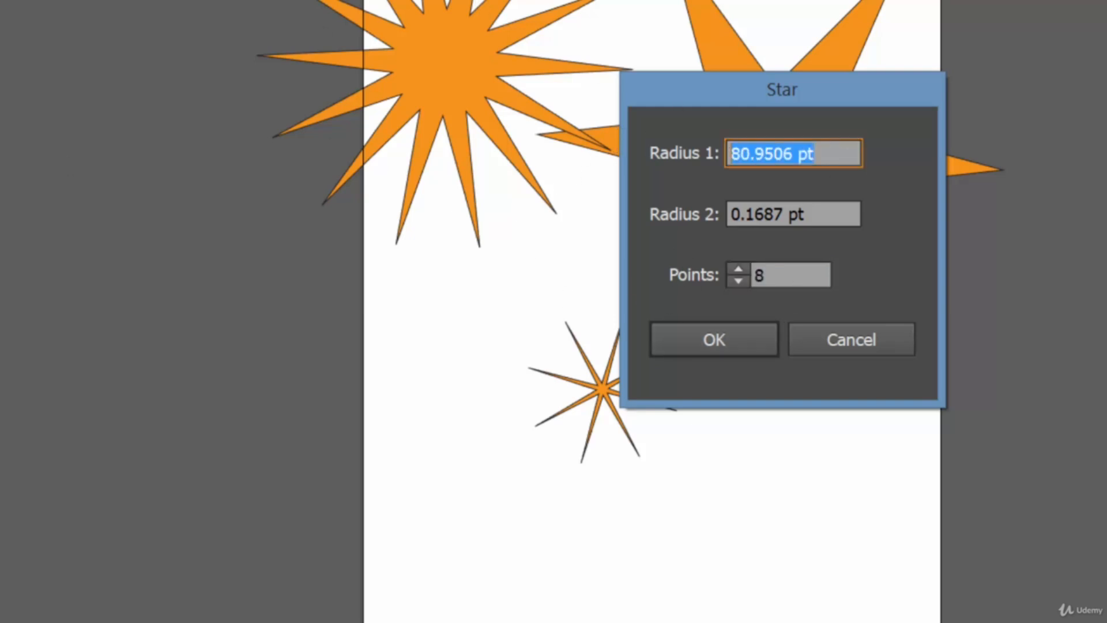
pyautogui.write('40')
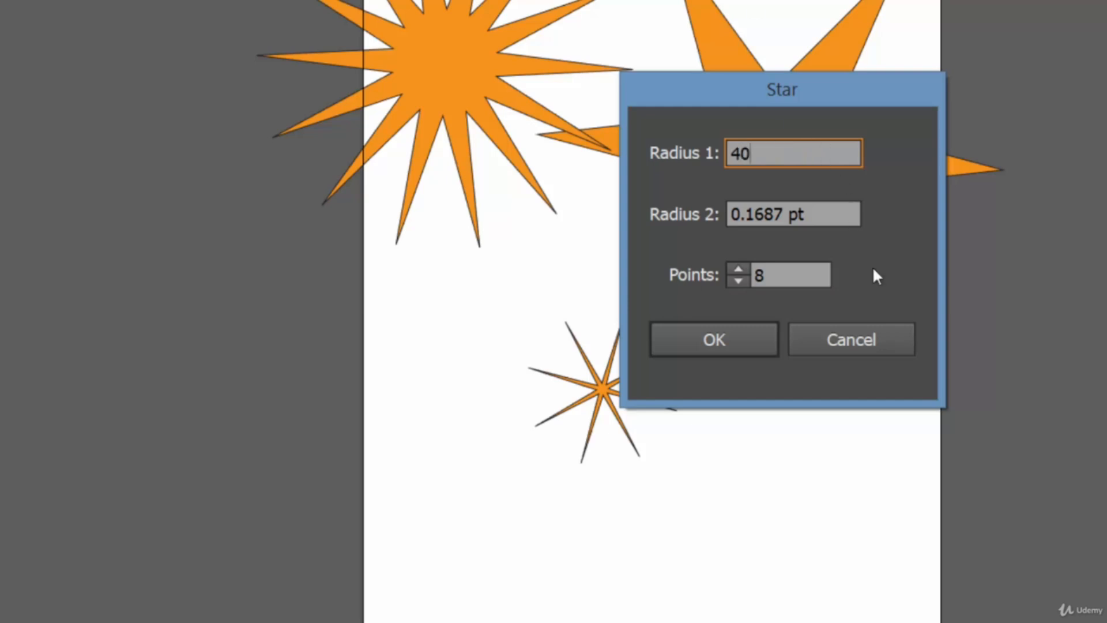
pyautogui.moveTo(843, 225); pyautogui.dragTo(636, 209)
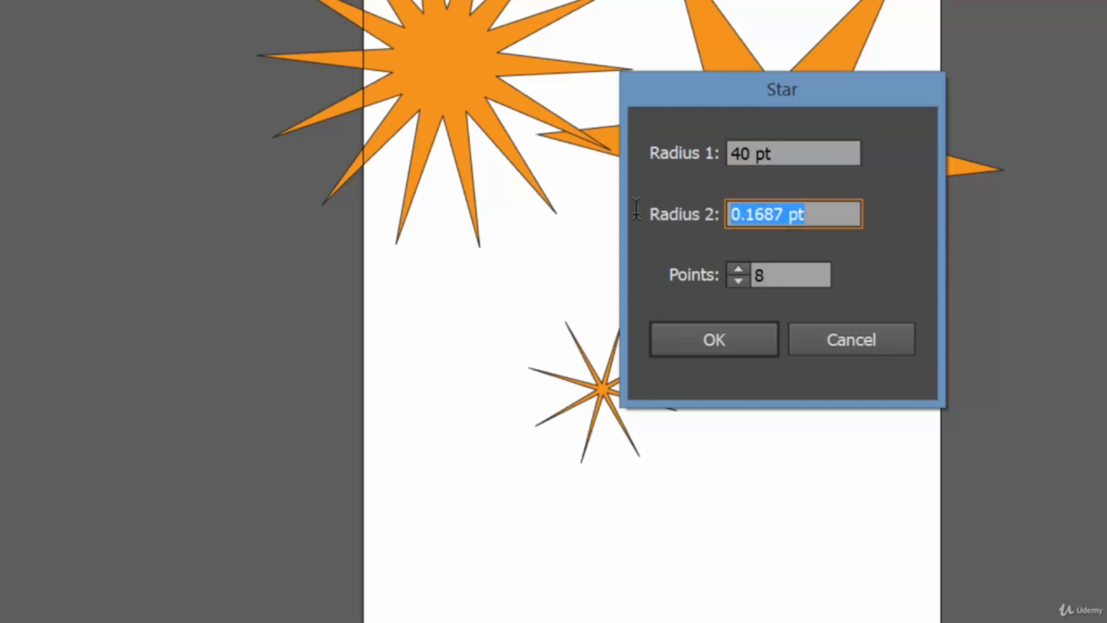
pyautogui.write('40')
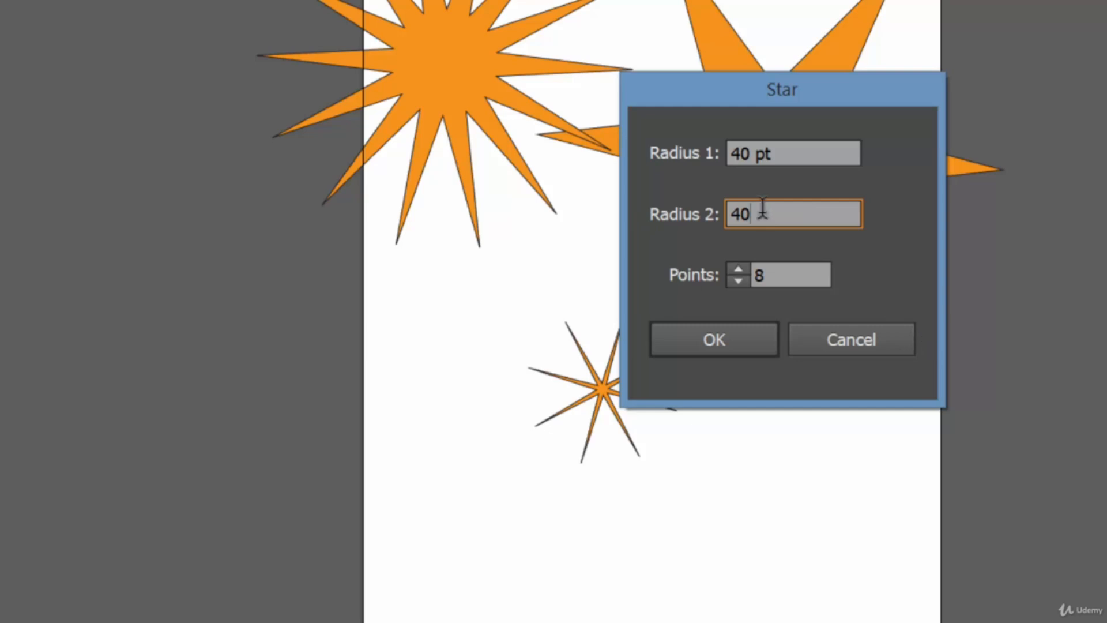
pyautogui.click(744, 334)
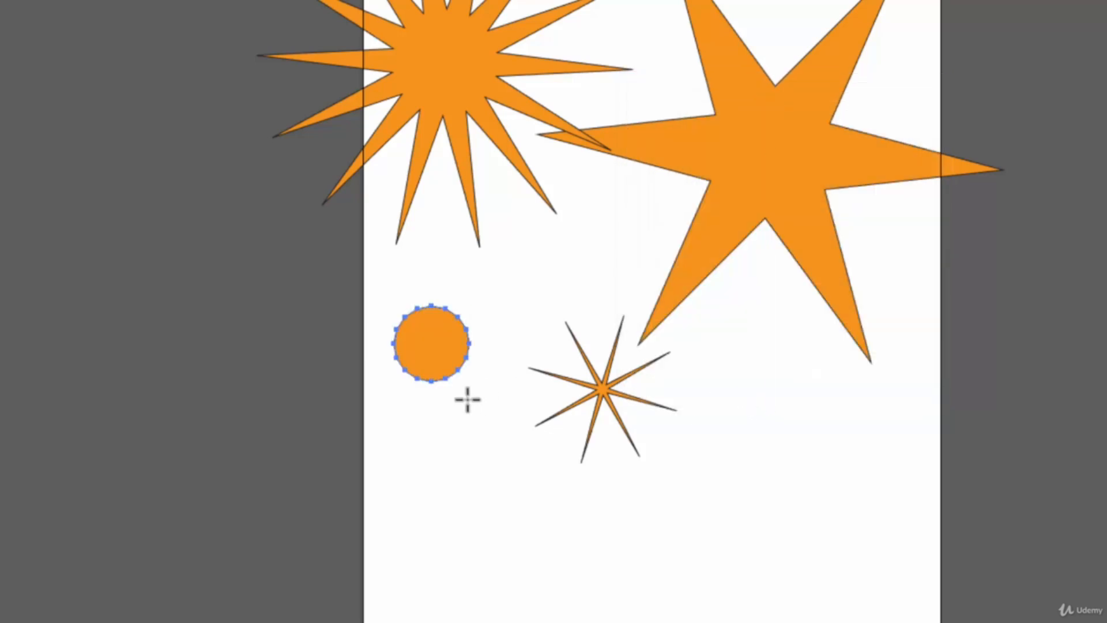
# Move the round 40 pt star slightly down and to the right
pyautogui.click(536, 282)
pyautogui.keyDown('ctrl'); pyautogui.click(452, 344); pyautogui.keyUp('ctrl')
pyautogui.keyDown('ctrl'); pyautogui.click(500, 433); pyautogui.keyUp('ctrl')
pyautogui.keyDown('ctrl'); pyautogui.moveTo(426, 332); pyautogui.dragTo(455, 375); pyautogui.keyUp('ctrl')
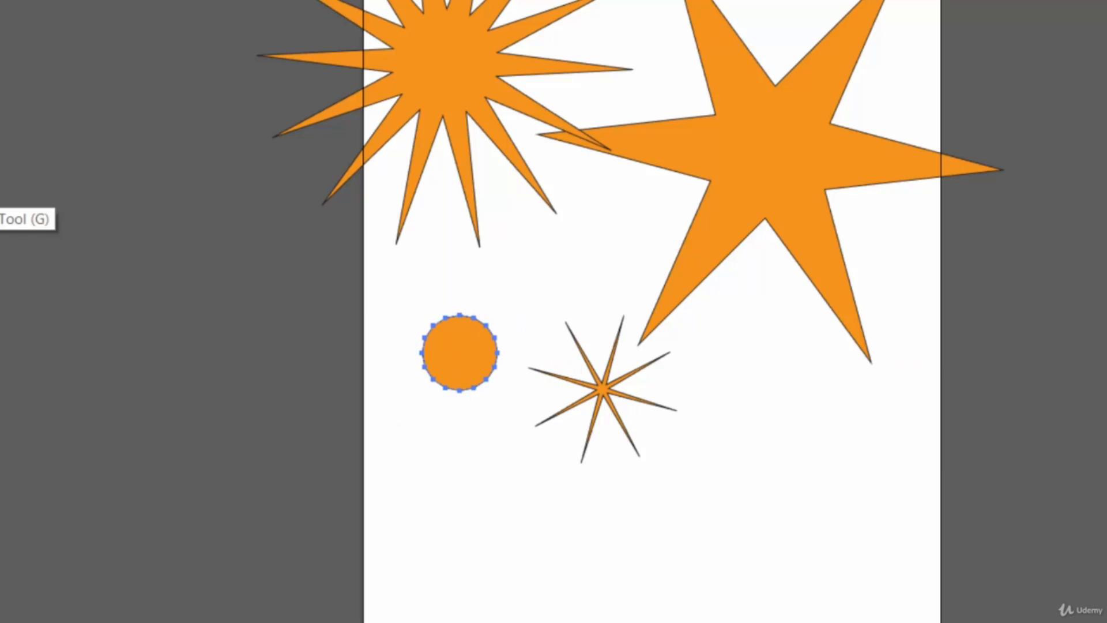
# Create a star above the round shape with Radius 1 40 pt, Radius 2 5 pt and 8 points
pyautogui.scroll(5, 658, 284)
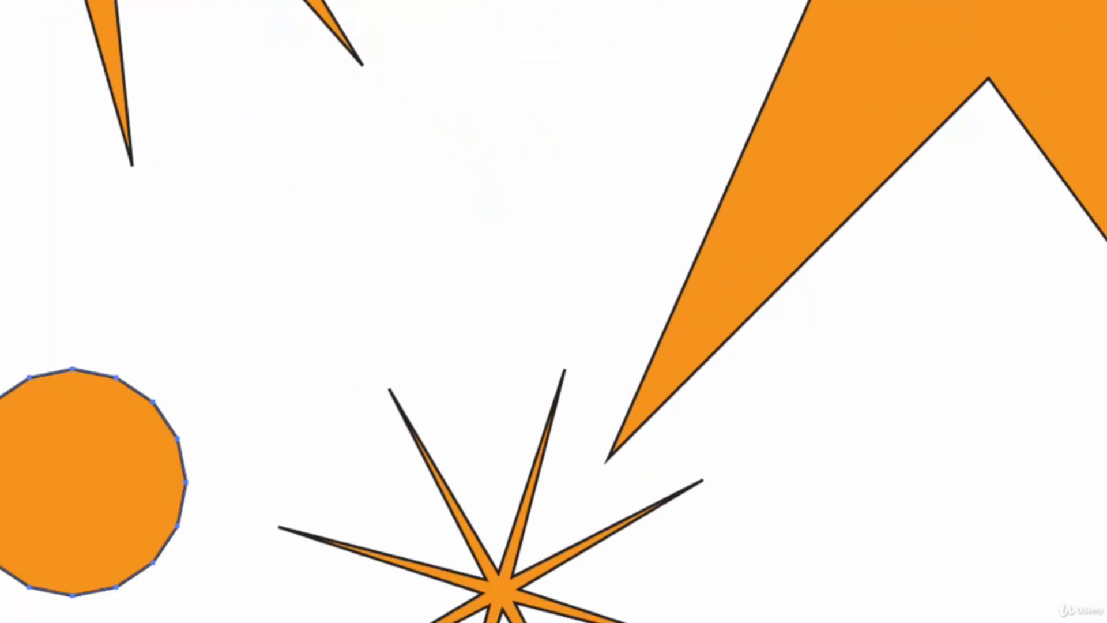
pyautogui.moveTo(266, 369); pyautogui.dragTo(645, 22)
pyautogui.click(546, 176)
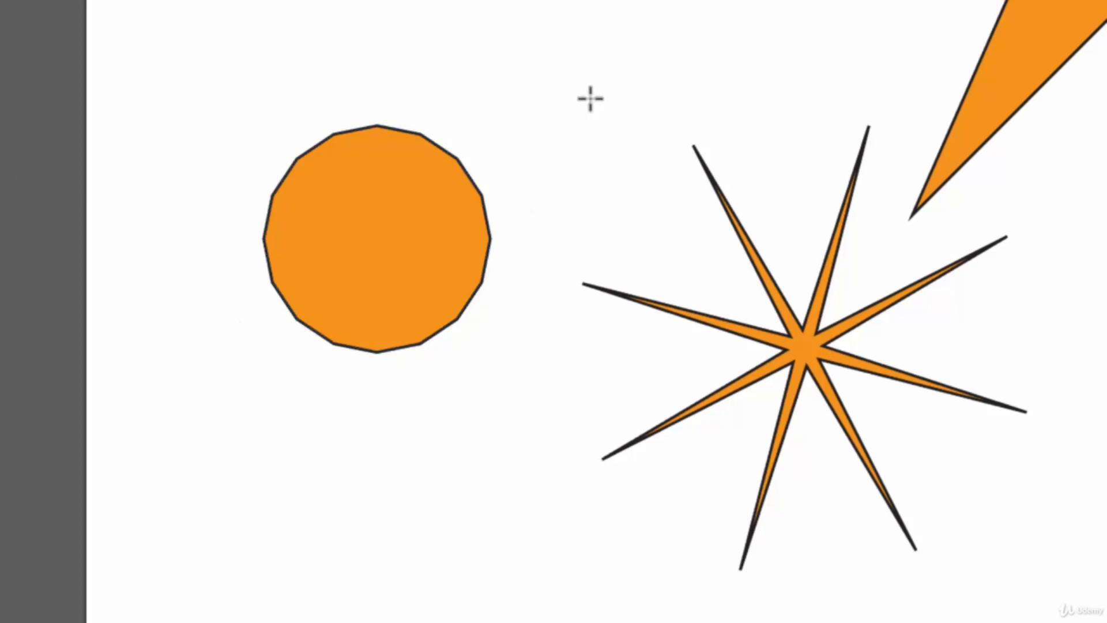
pyautogui.click(657, 60)
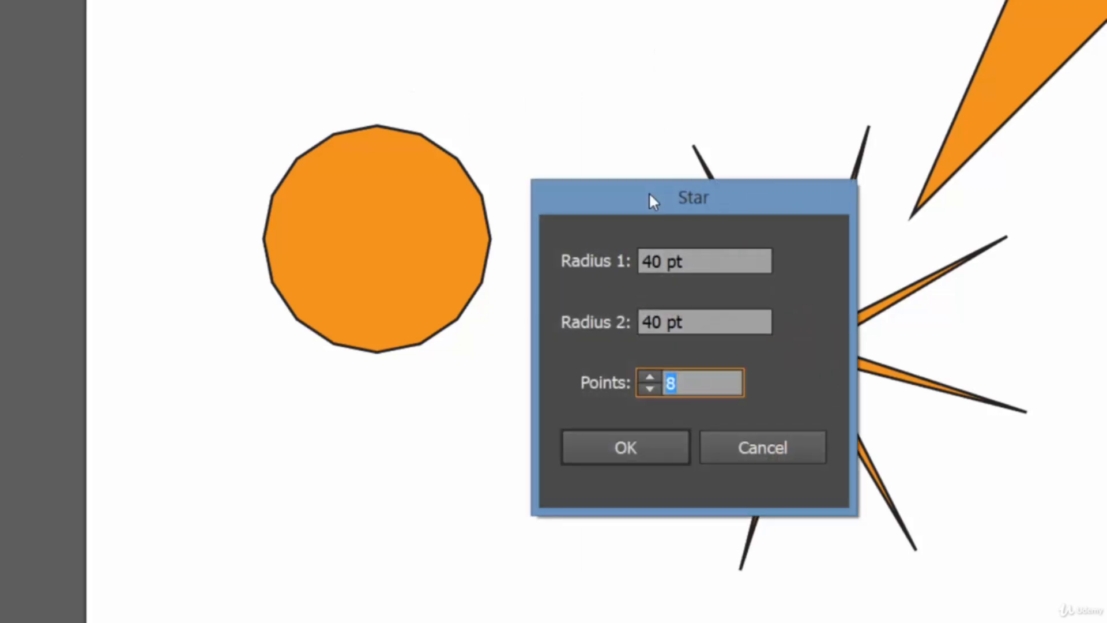
pyautogui.moveTo(654, 199); pyautogui.dragTo(751, 148)
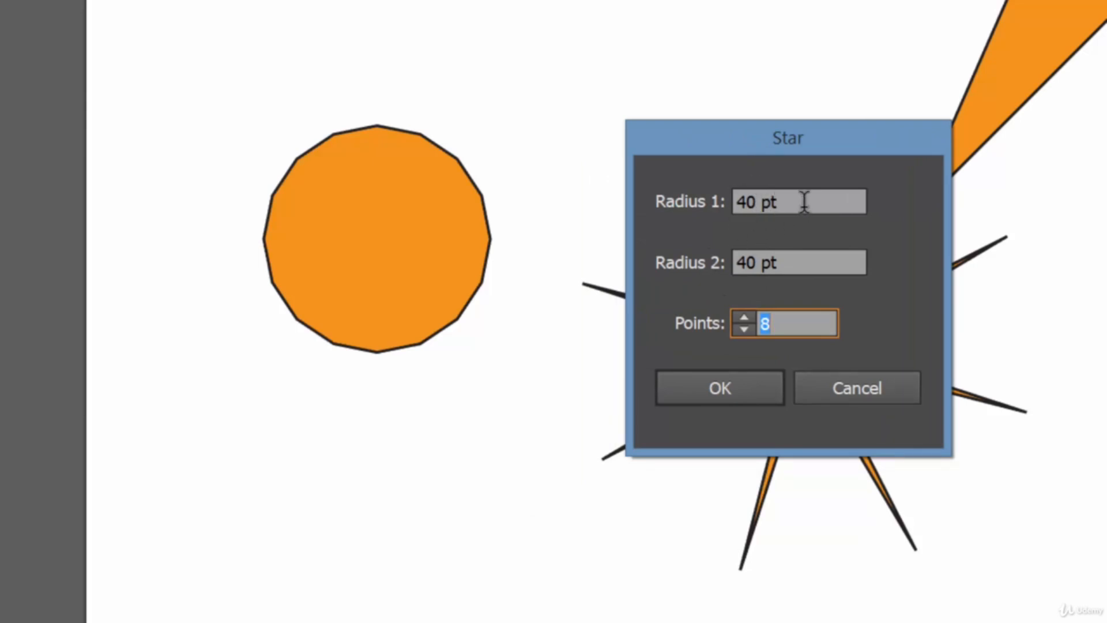
pyautogui.click(762, 263)
pyautogui.doubleClick(762, 262)
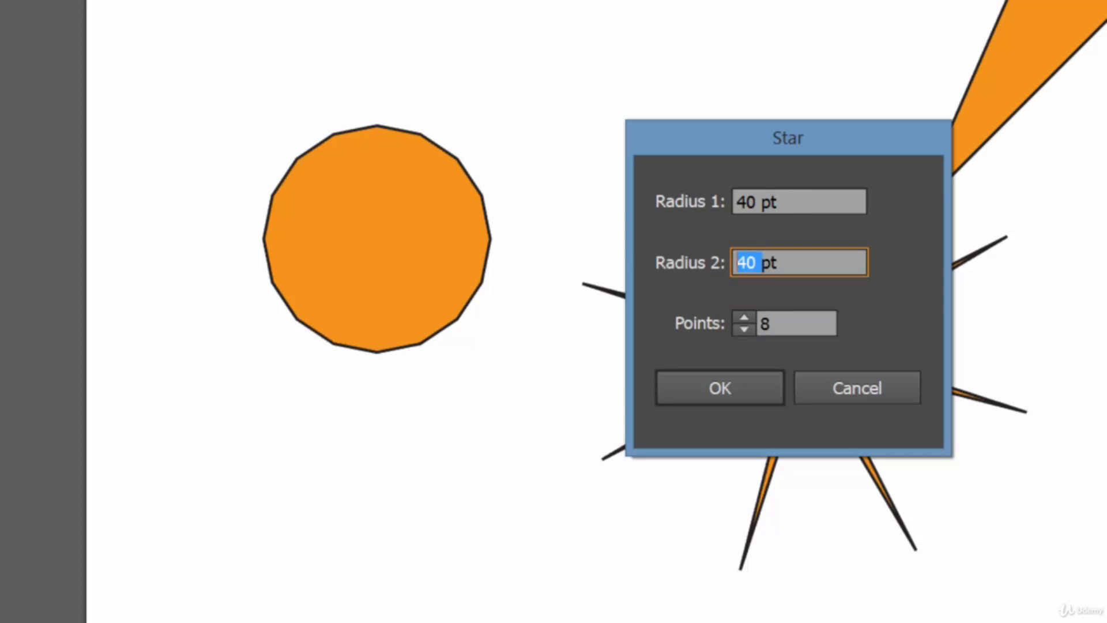
pyautogui.write('5')
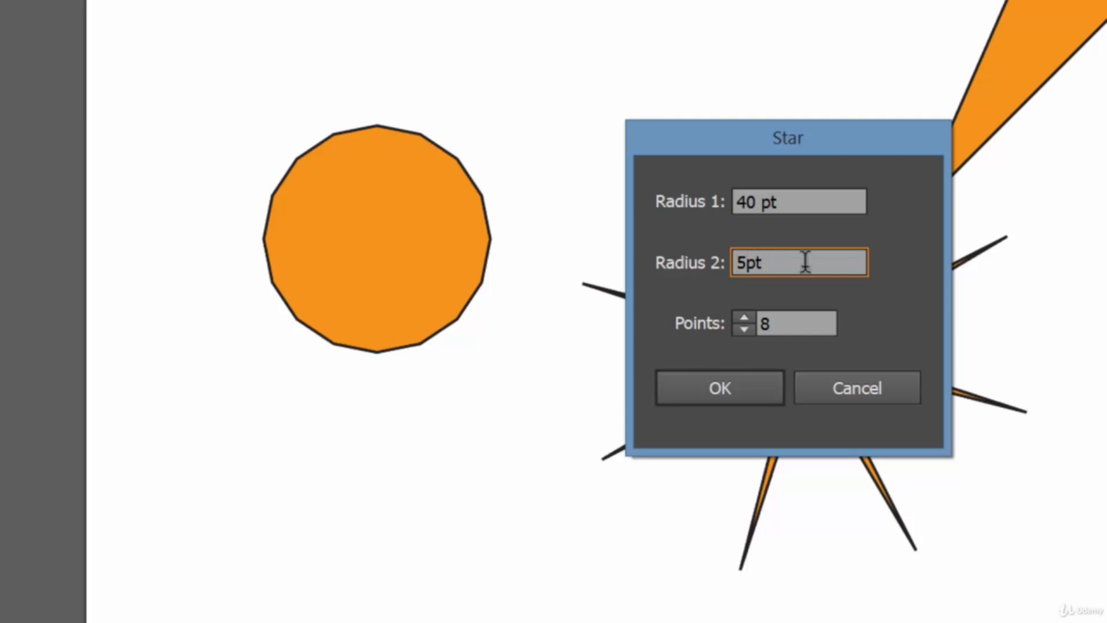
pyautogui.click(736, 388)
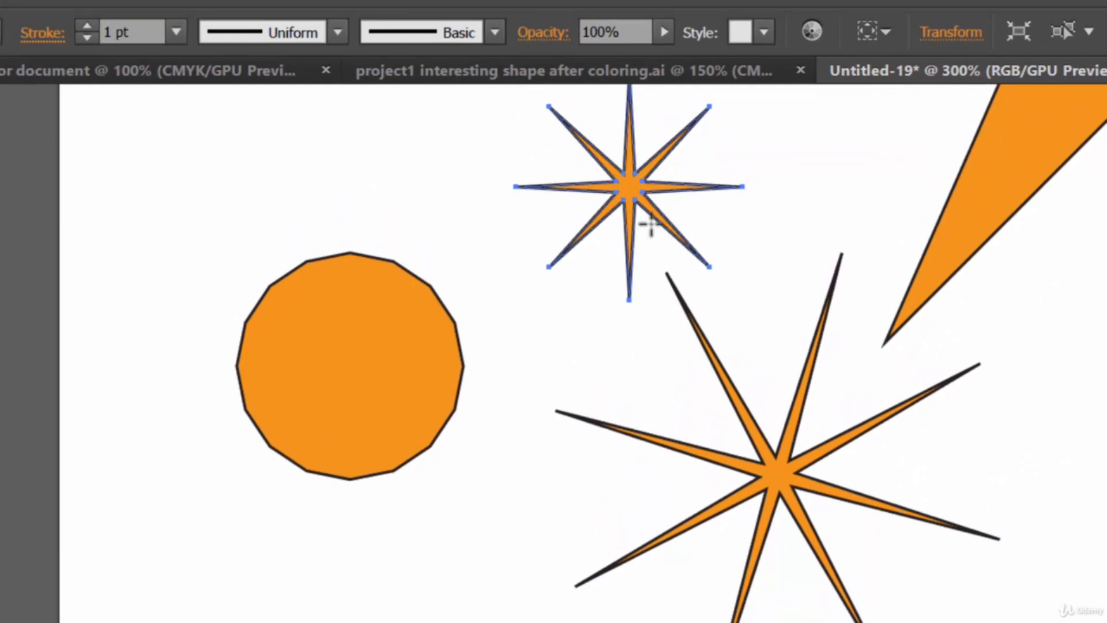
# Create another star below the round shape with Radius 1 40 pt, Radius 2 20 pt and 8 points
pyautogui.click(448, 529)
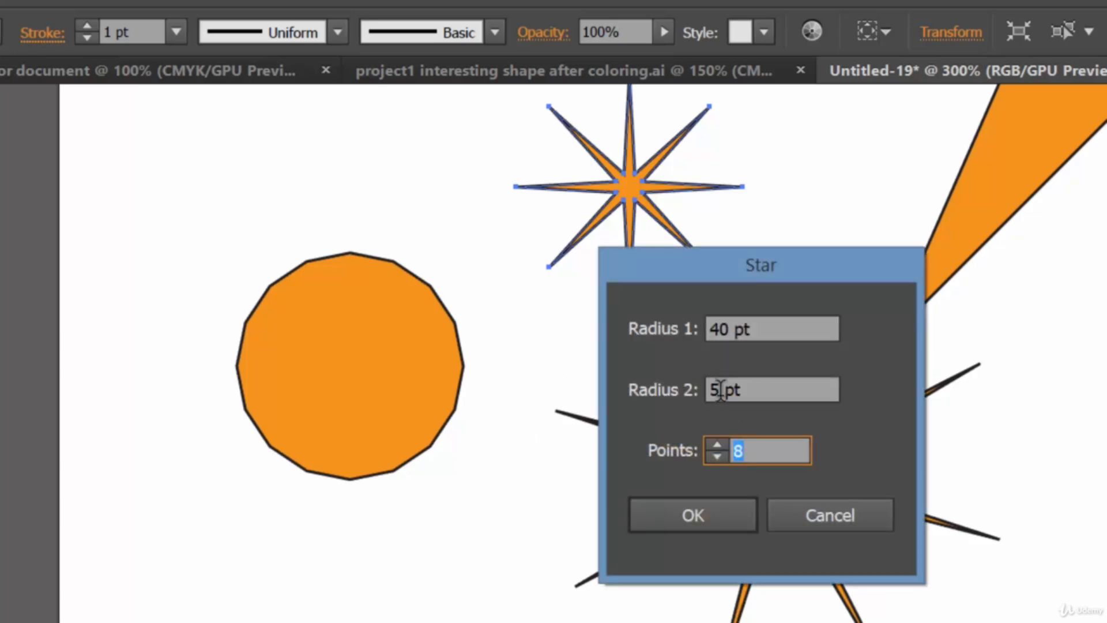
pyautogui.doubleClick(718, 391)
pyautogui.write('20')
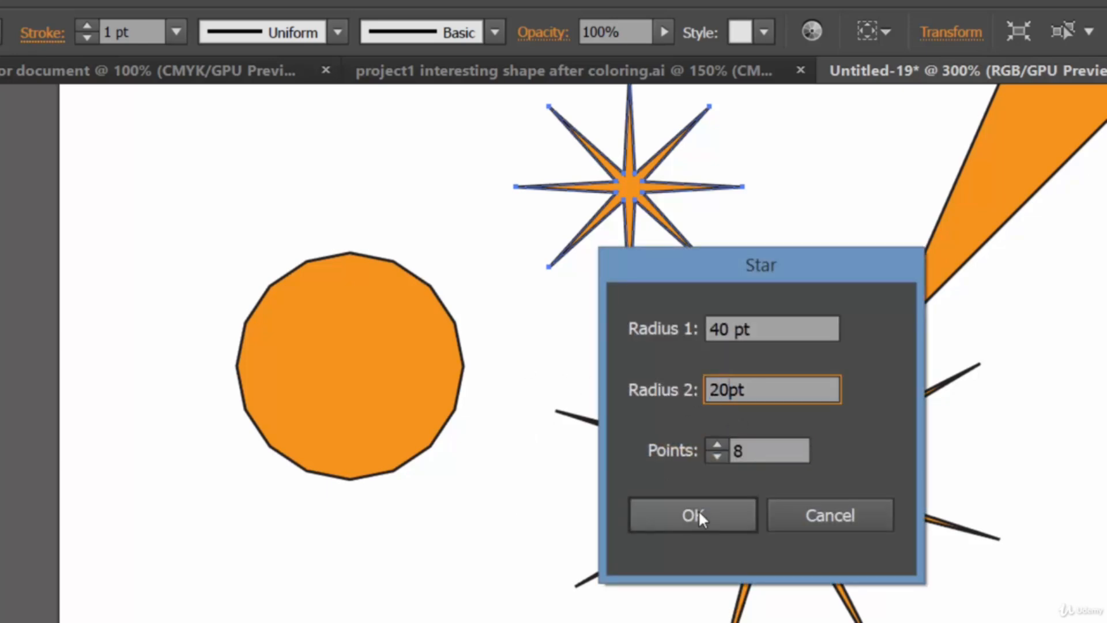
pyautogui.click(700, 510)
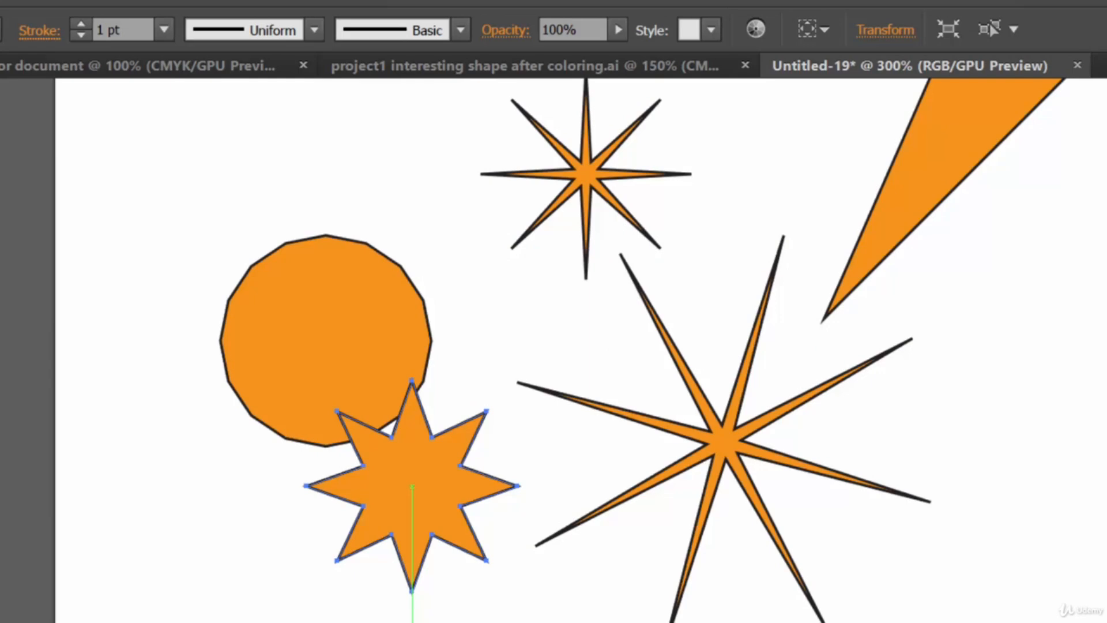
# Create a star below the large star with Radius 1 30 pt, Radius 2 20 pt and 8 points
pyautogui.click(539, 568)
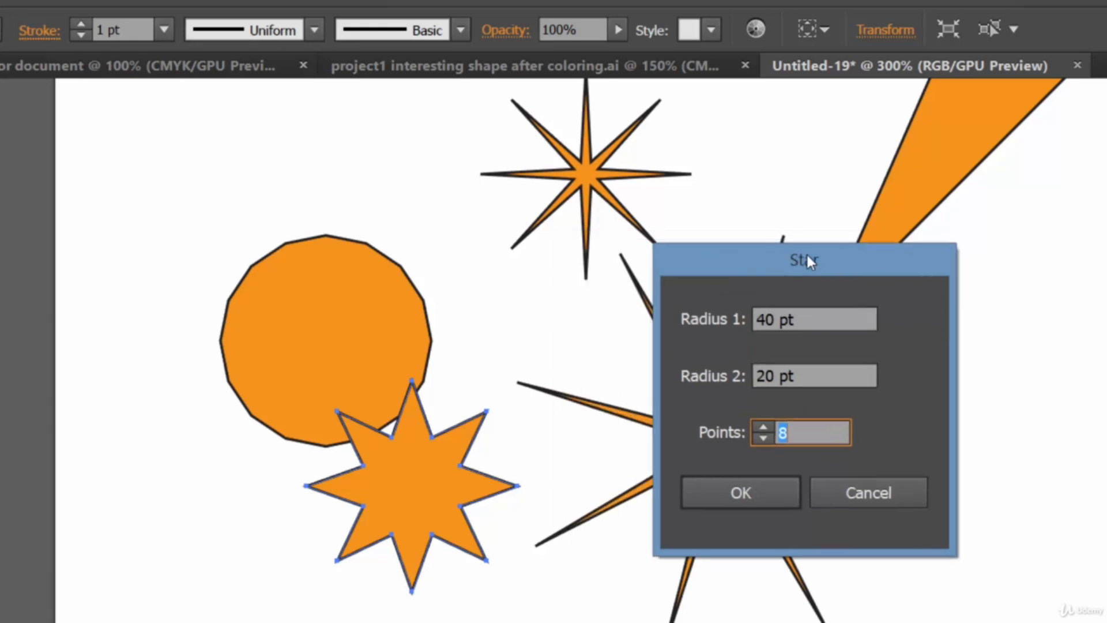
pyautogui.moveTo(705, 247); pyautogui.dragTo(802, 260)
pyautogui.click(774, 320)
pyautogui.moveTo(774, 321); pyautogui.dragTo(715, 334)
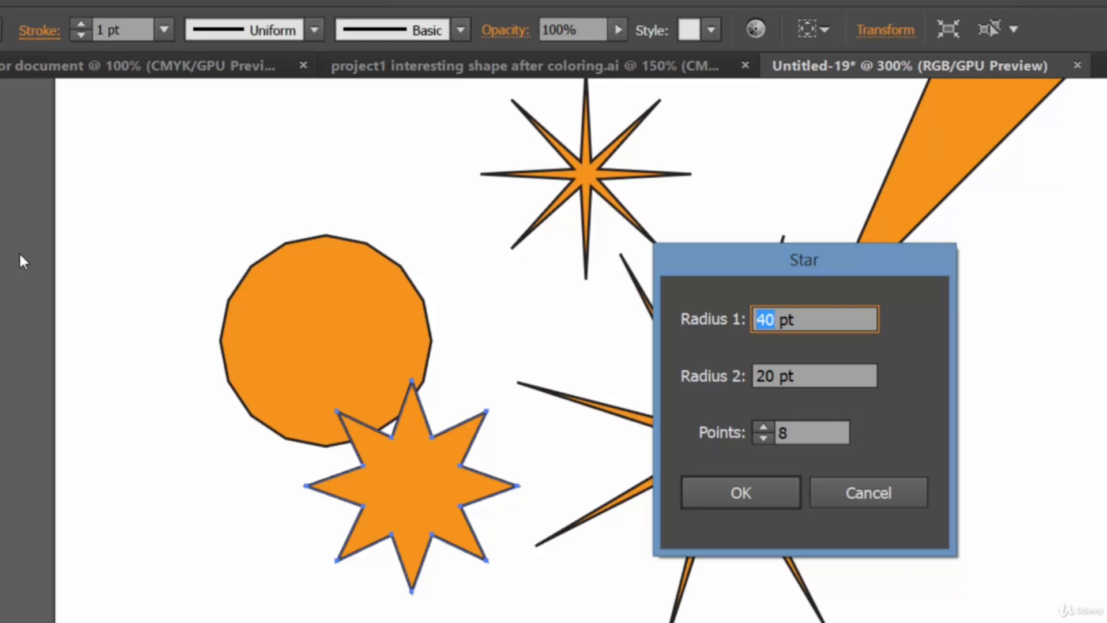
pyautogui.write('30')
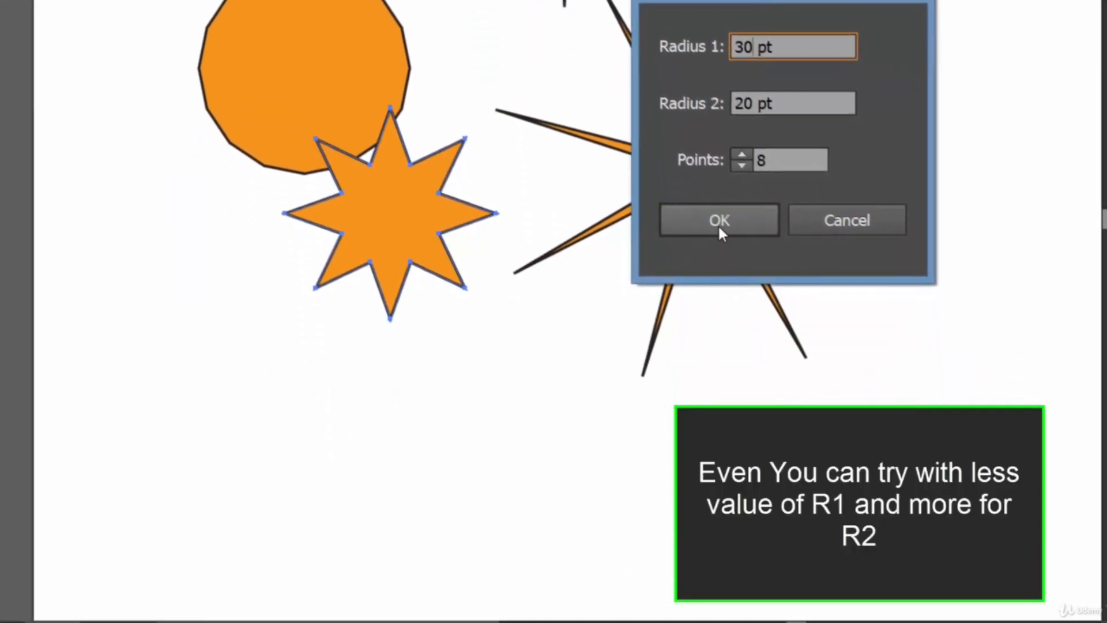
pyautogui.click(748, 493)
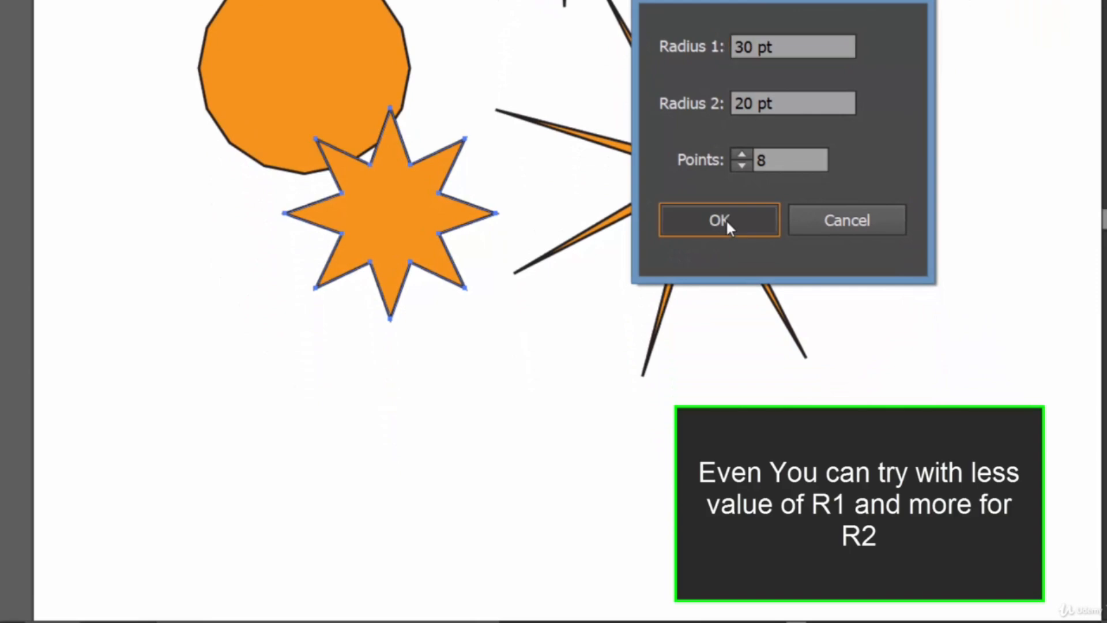
# Create a star to the right of the large star with Radius 1 30 pt, Radius 2 10 pt and 8 points
pyautogui.click(947, 157)
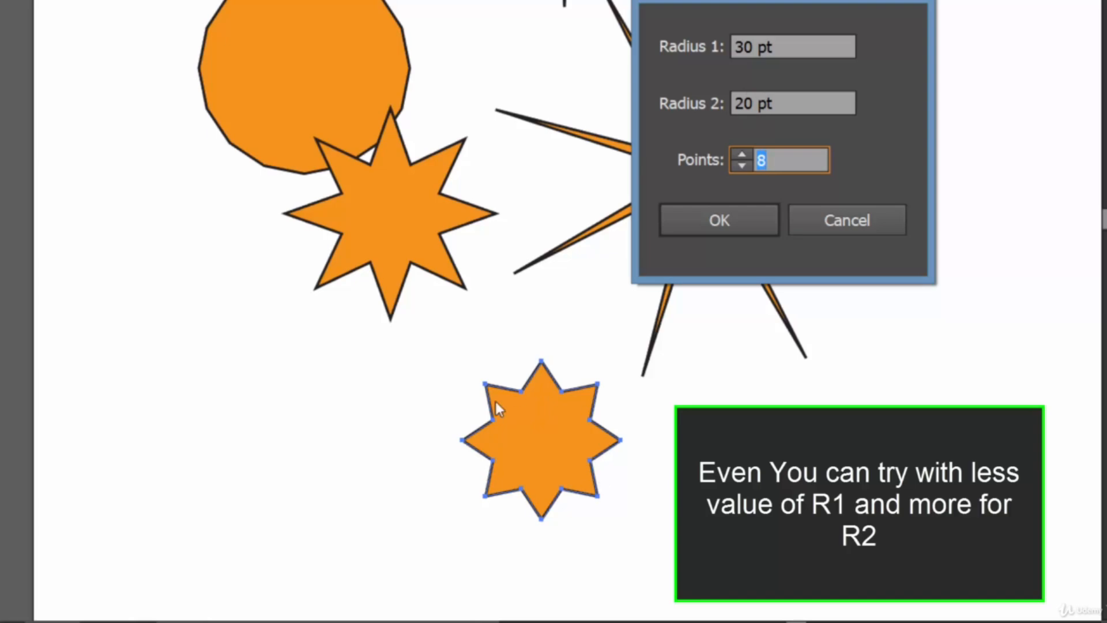
pyautogui.moveTo(746, 105); pyautogui.dragTo(718, 115)
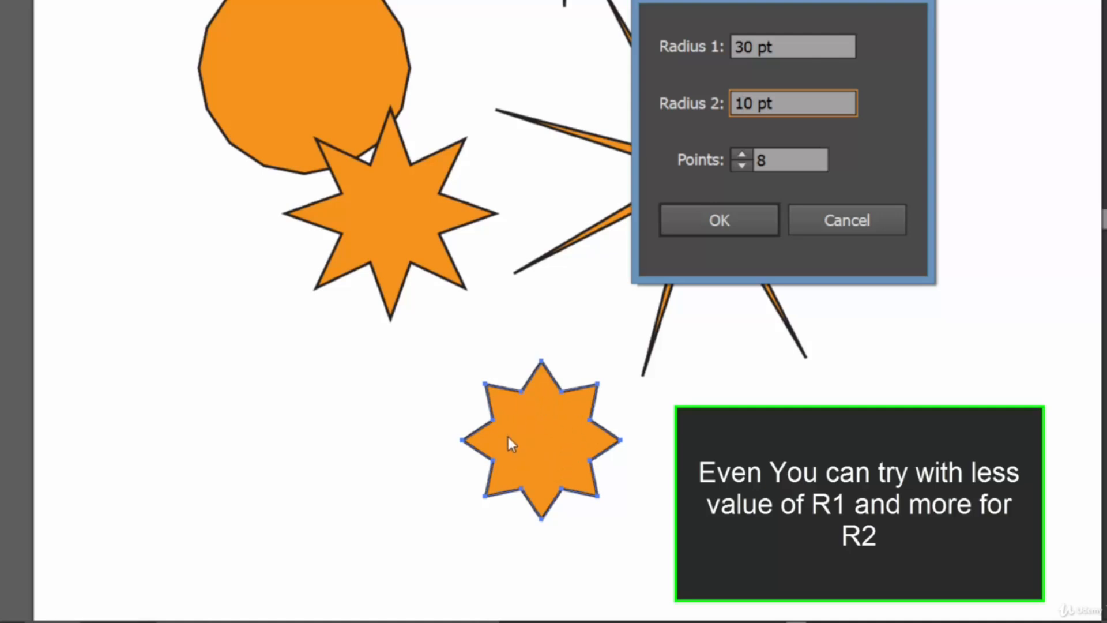
pyautogui.click(737, 209)
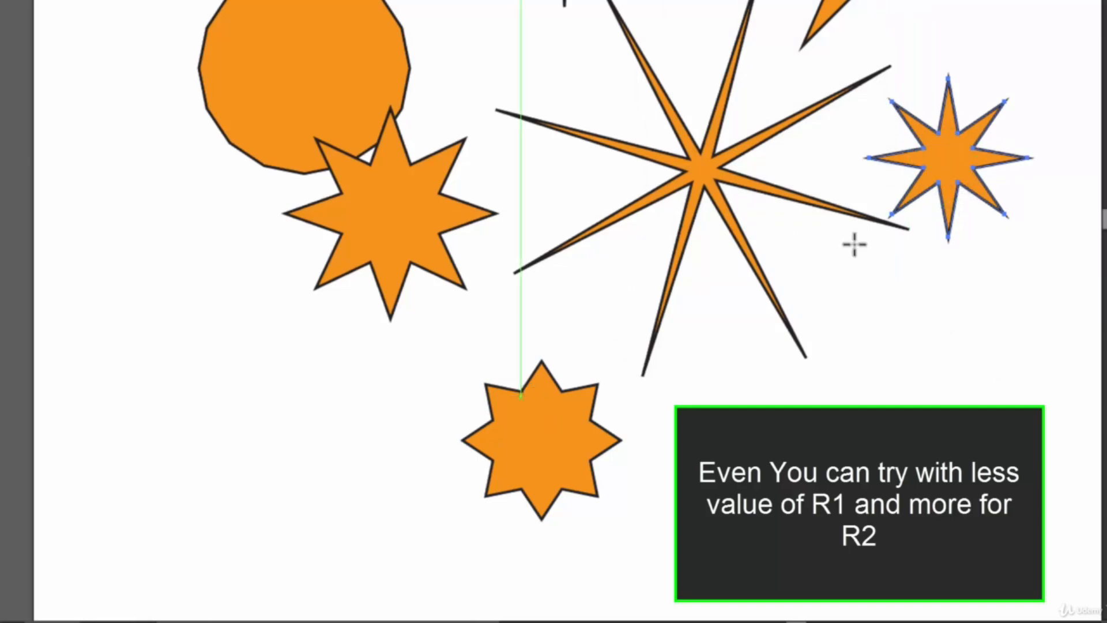
# Create a star overlapping the large star's lower right arm with Radius 1 50 pt, Radius 2 10 pt and 8 points
pyautogui.click(813, 255)
pyautogui.moveTo(754, 1); pyautogui.dragTo(378, 18)
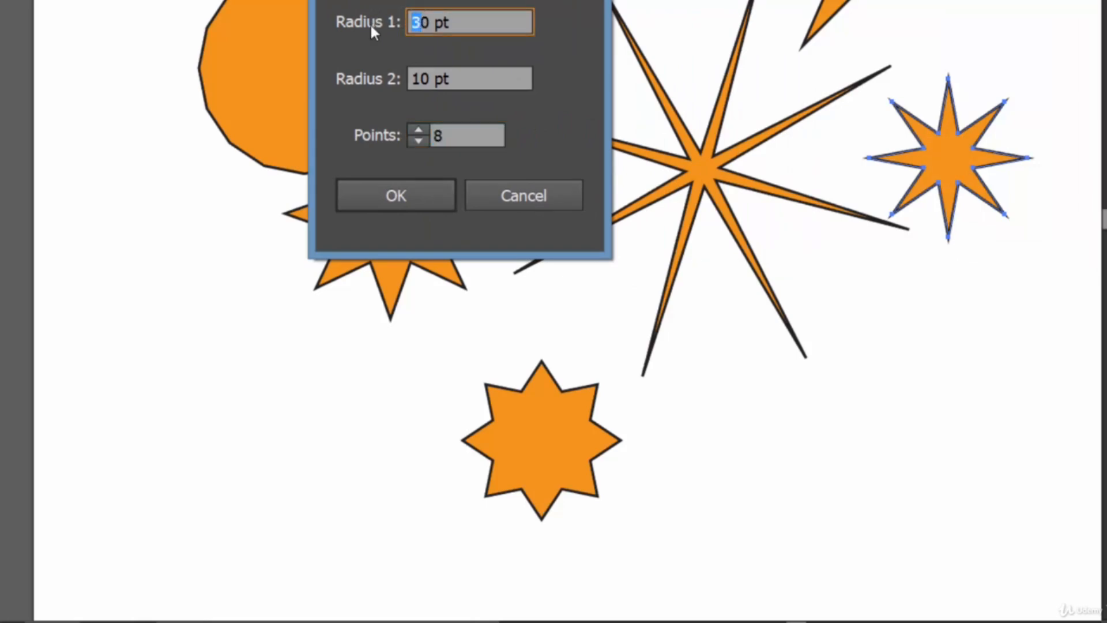
pyautogui.write('54')
pyautogui.press('BackSpace')
pyautogui.click(415, 197)
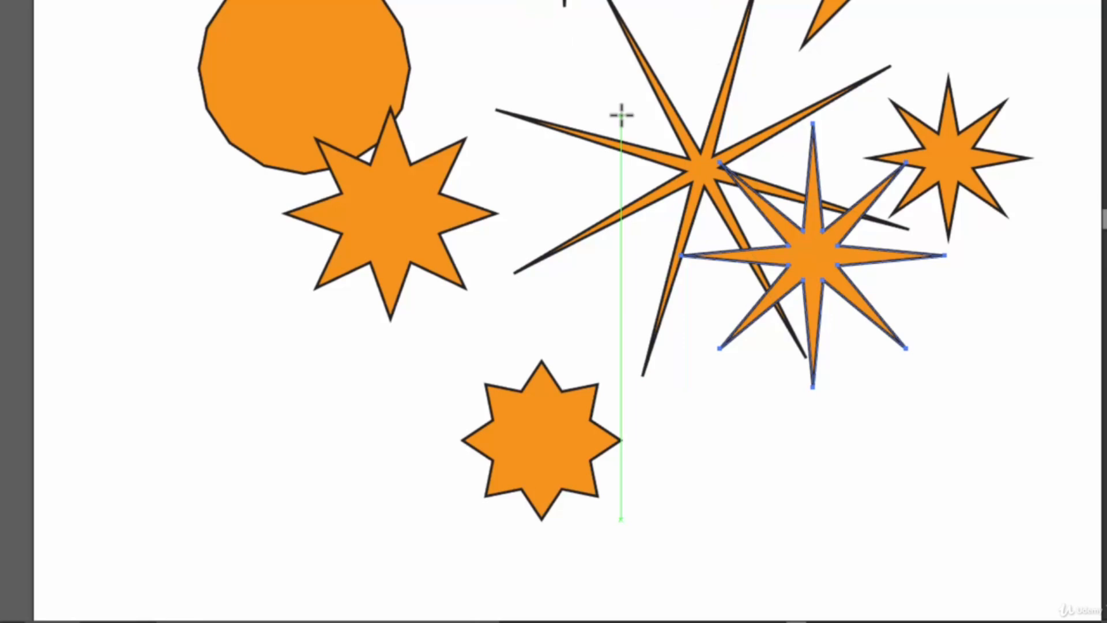
pyautogui.click(510, 36)
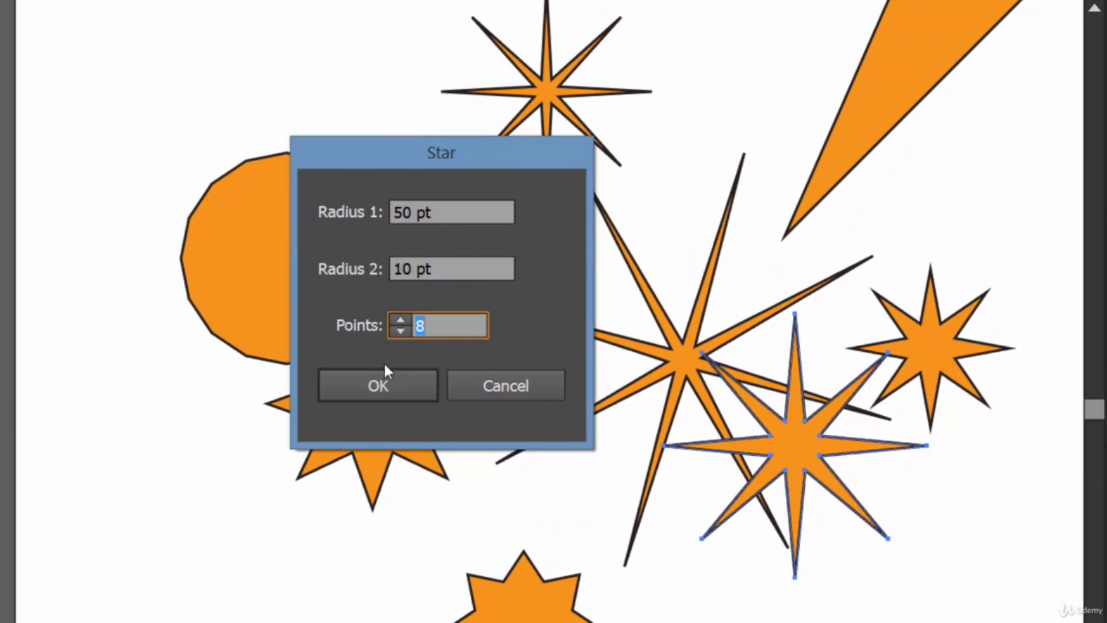
pyautogui.moveTo(383, 153); pyautogui.dragTo(171, 103)
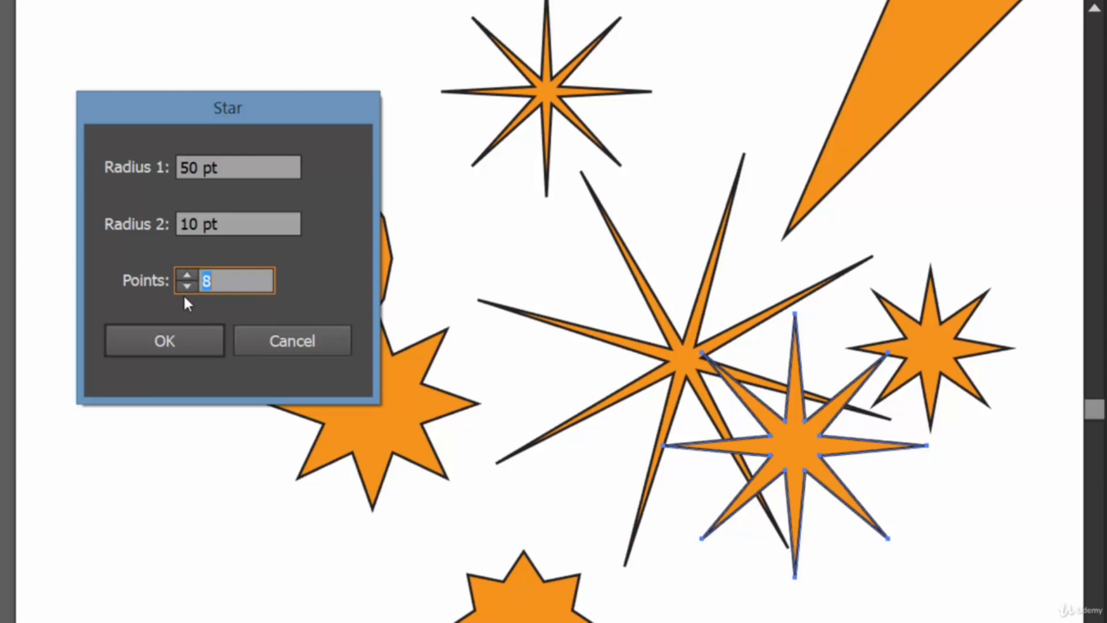
pyautogui.click(182, 276)
pyautogui.click(182, 276)
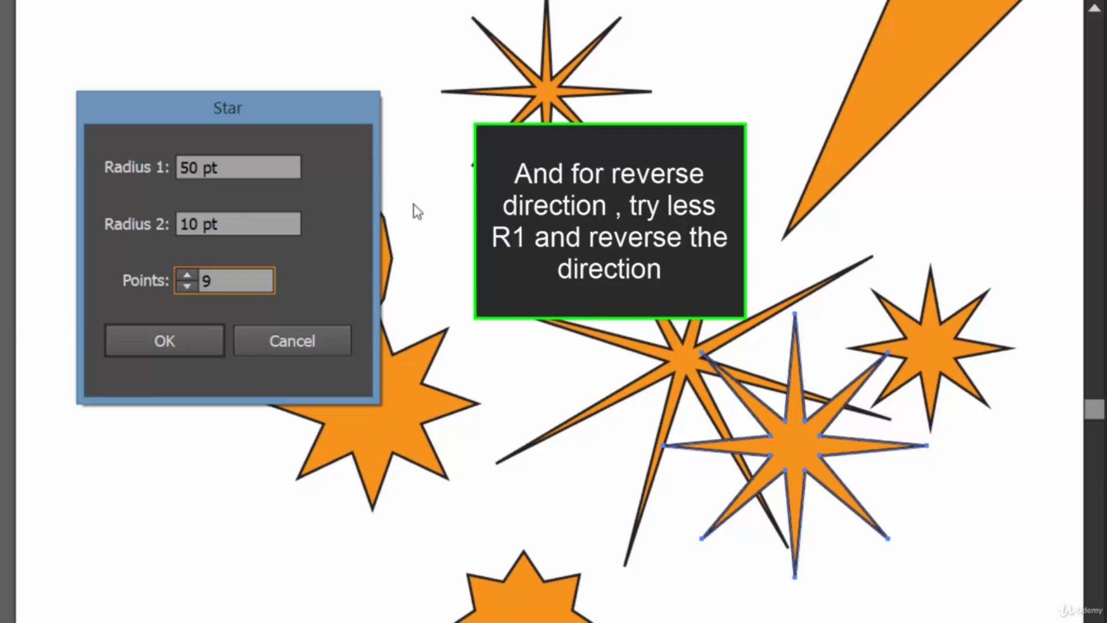
pyautogui.click(301, 338)
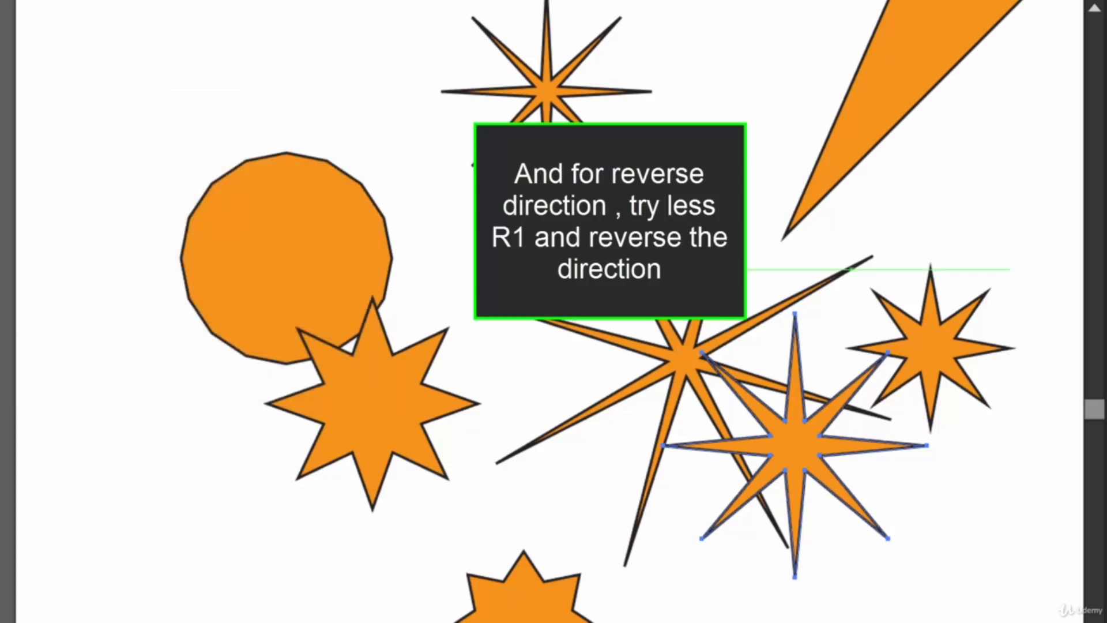